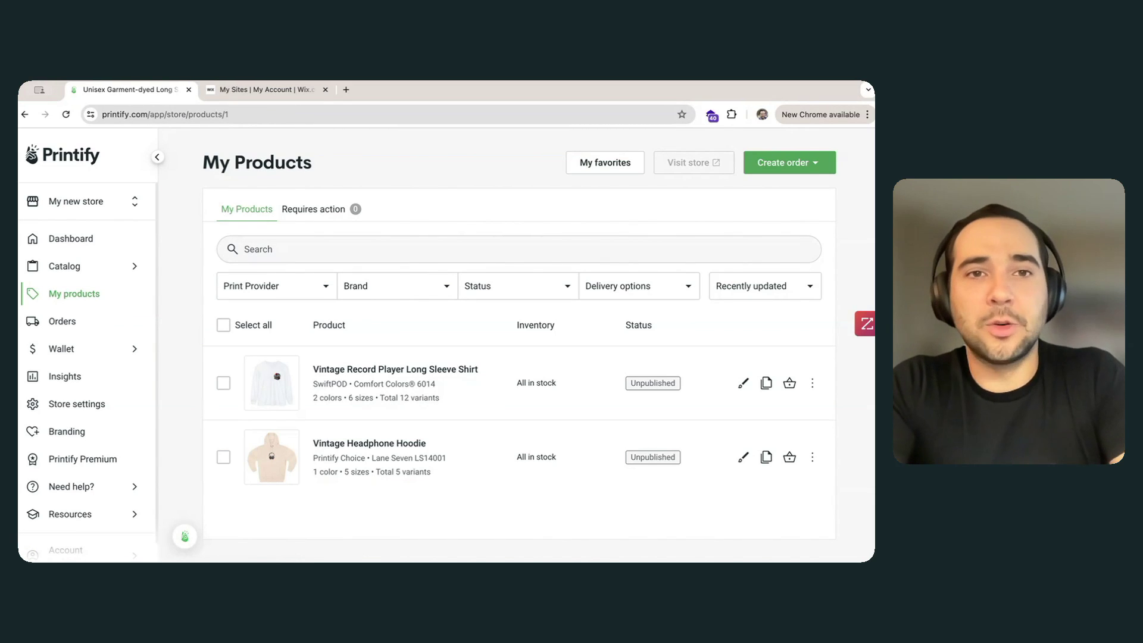
Step: Switch to Wix, create a new site with the AI chat, and describe it as "I want to sell vintage clothes and apparel online"
key(ctrl+Tab)
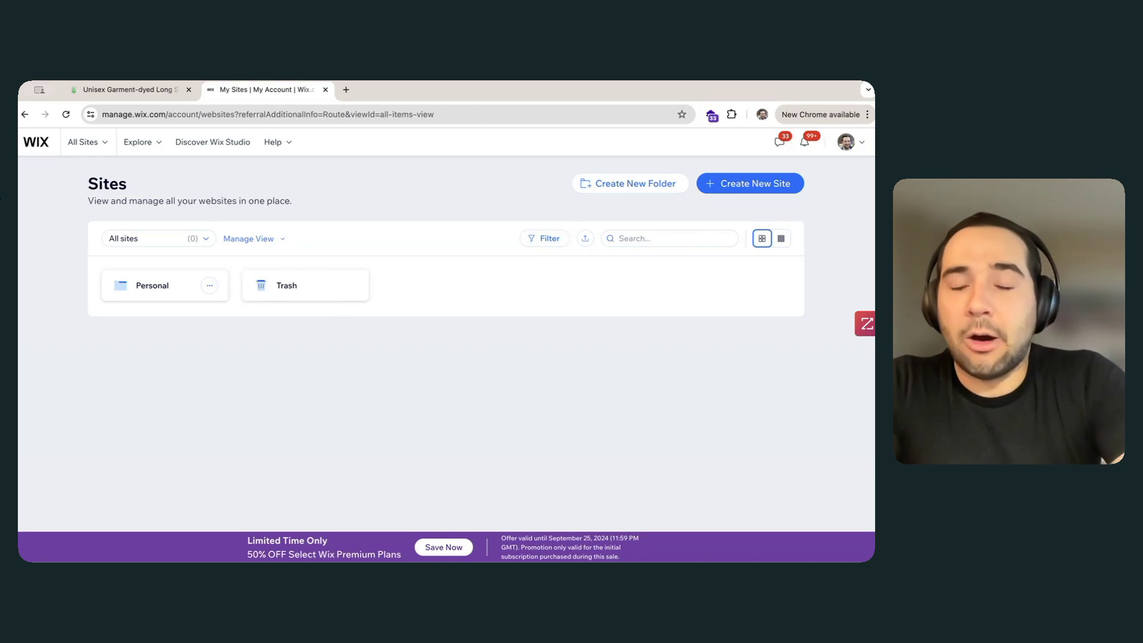
click(750, 184)
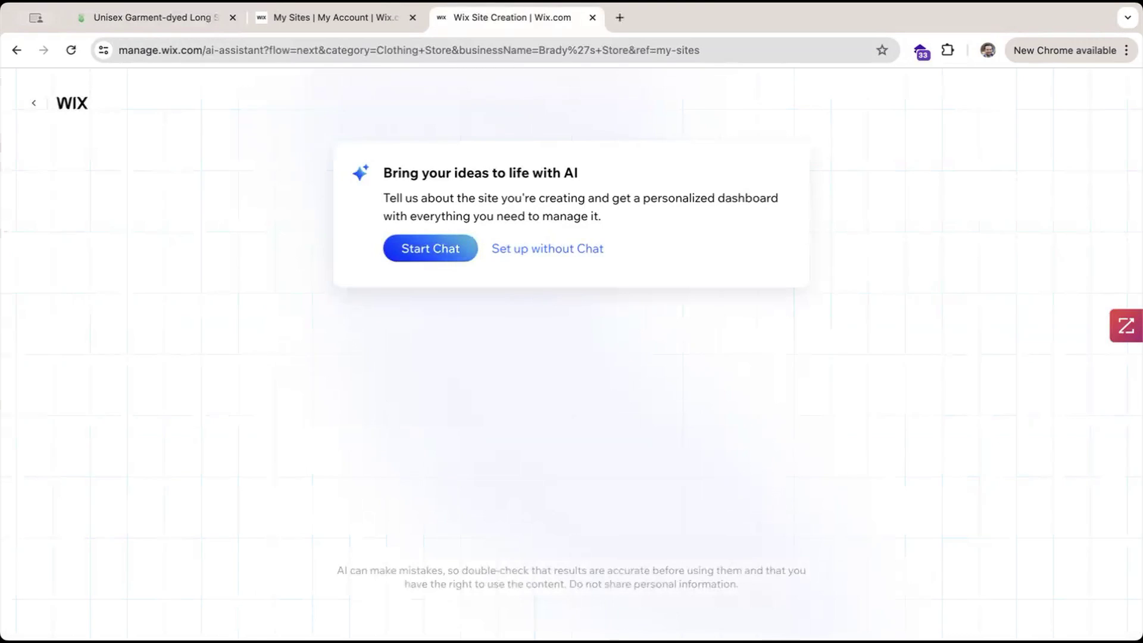
click(431, 249)
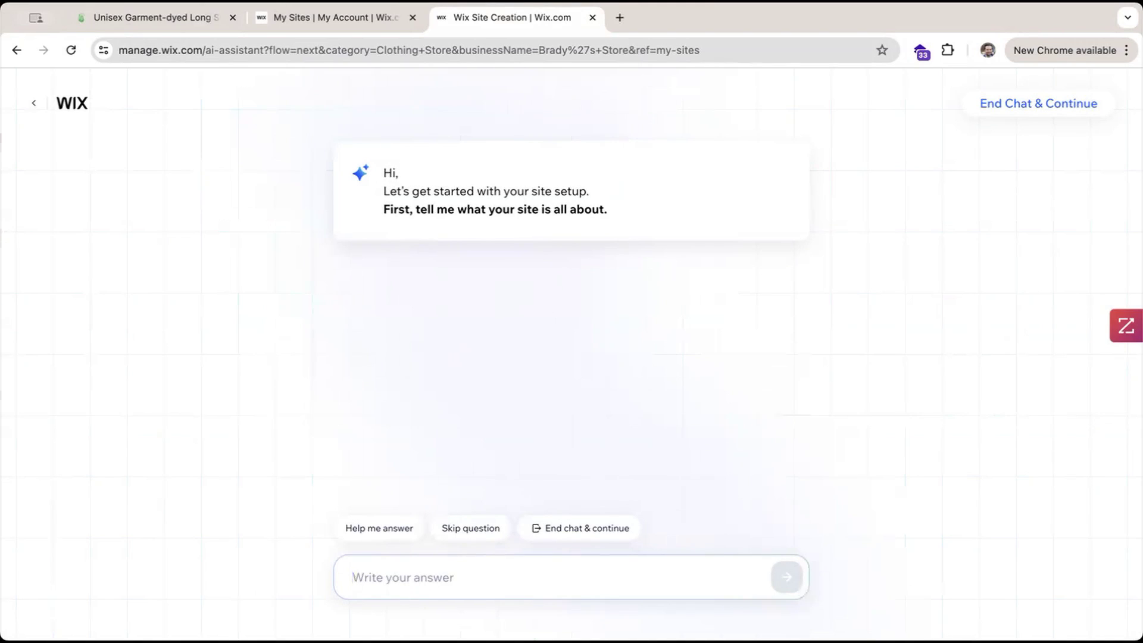
text(I)
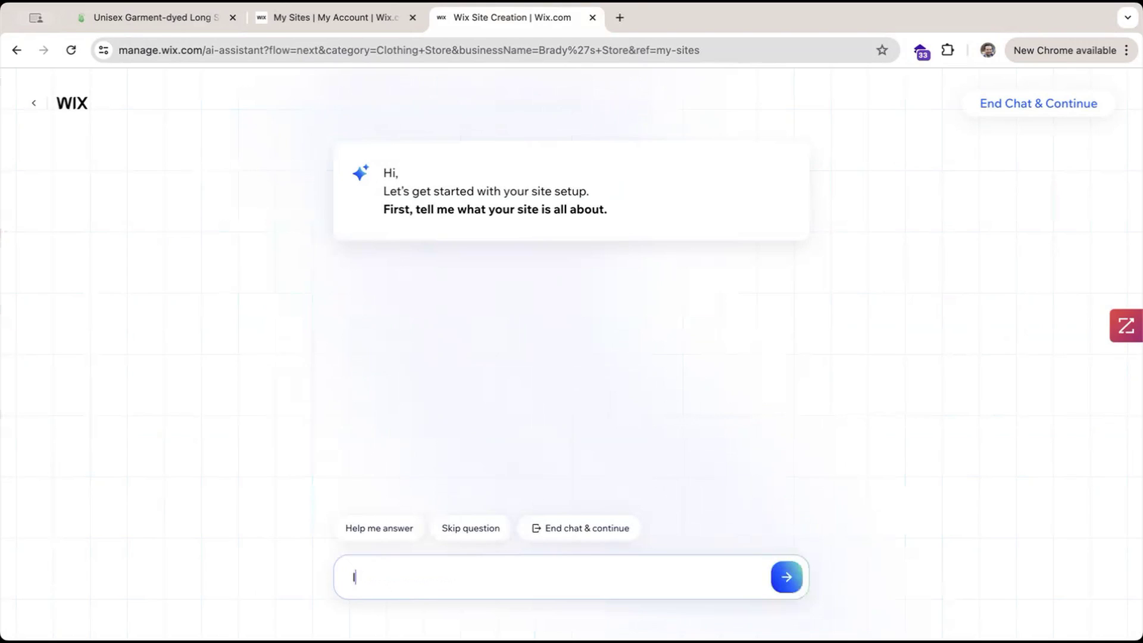
text( want to sell vintage clothes a)
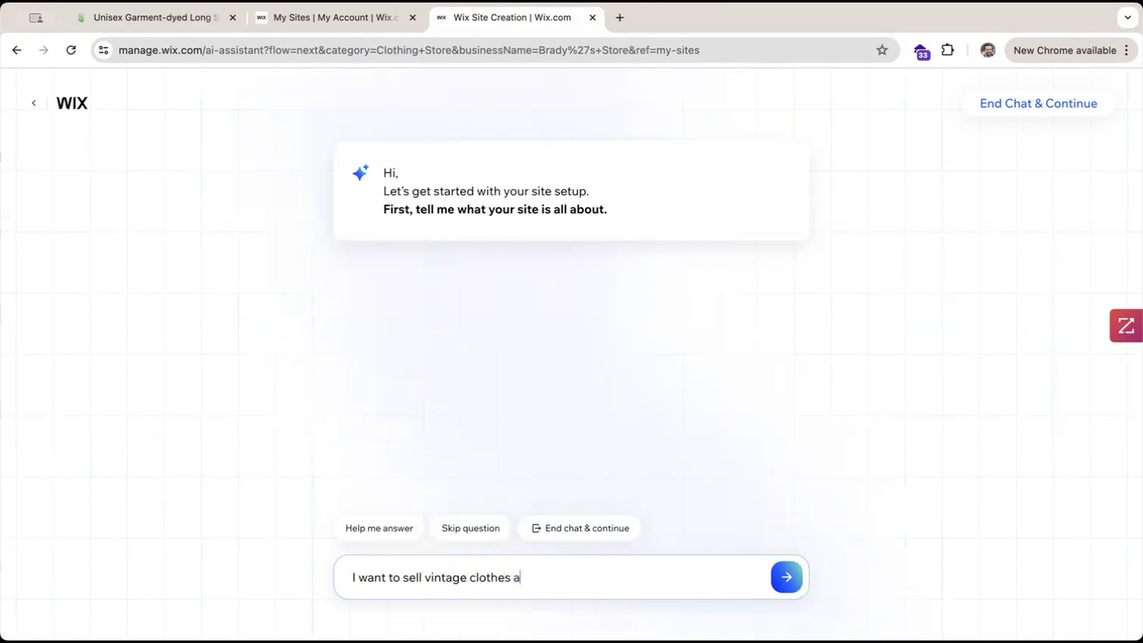
text(nd apparel online)
key(Return)
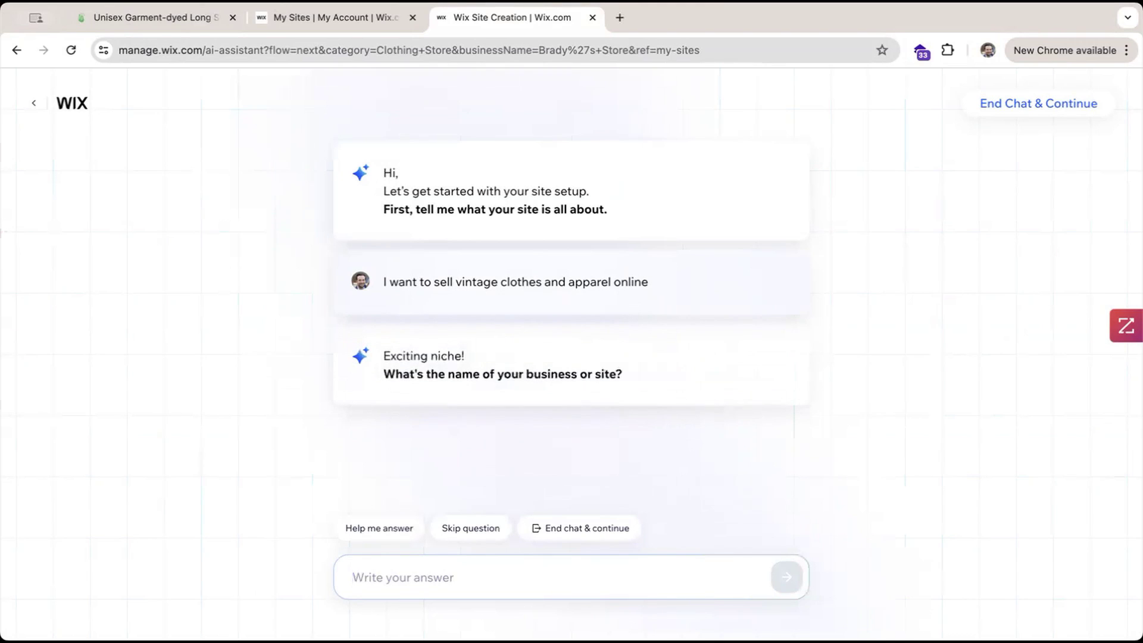
Step: Give "Vintage by Brady" as the business name and "T shirts, hoodies and other accessories" as the products to sell
text(Vin)
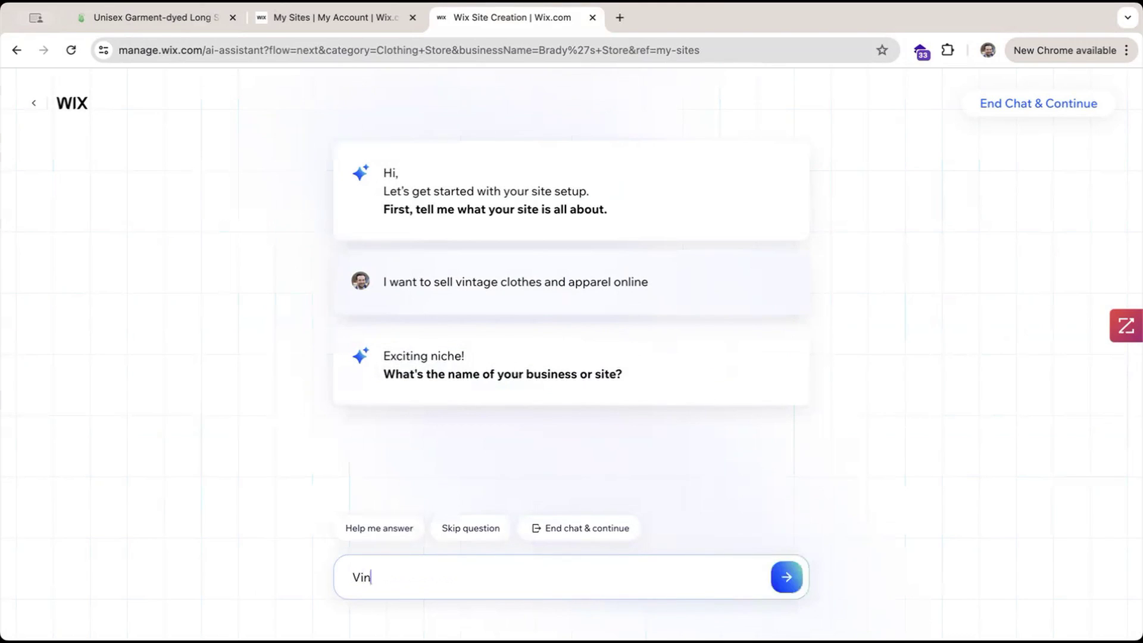
text(tage by Brady)
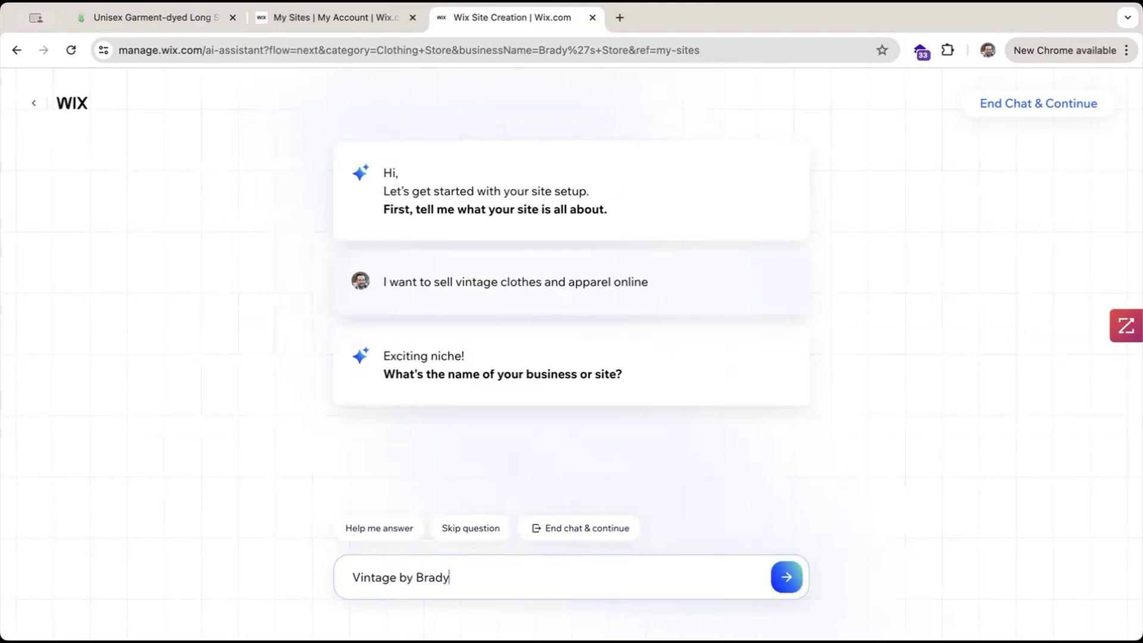
key(Return)
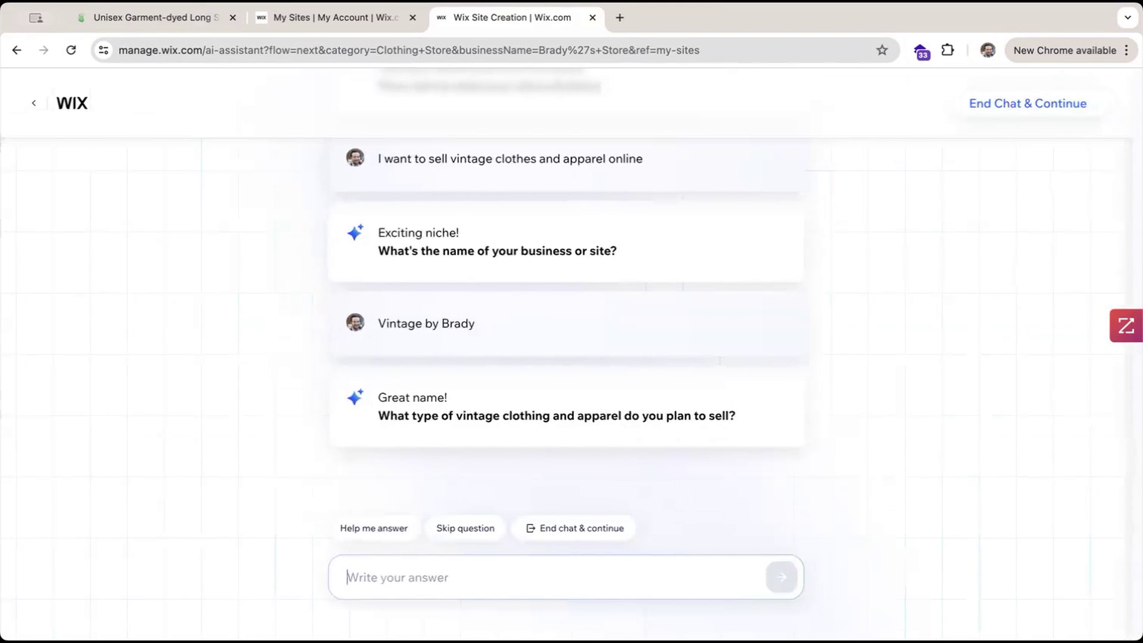
text(T shirts,)
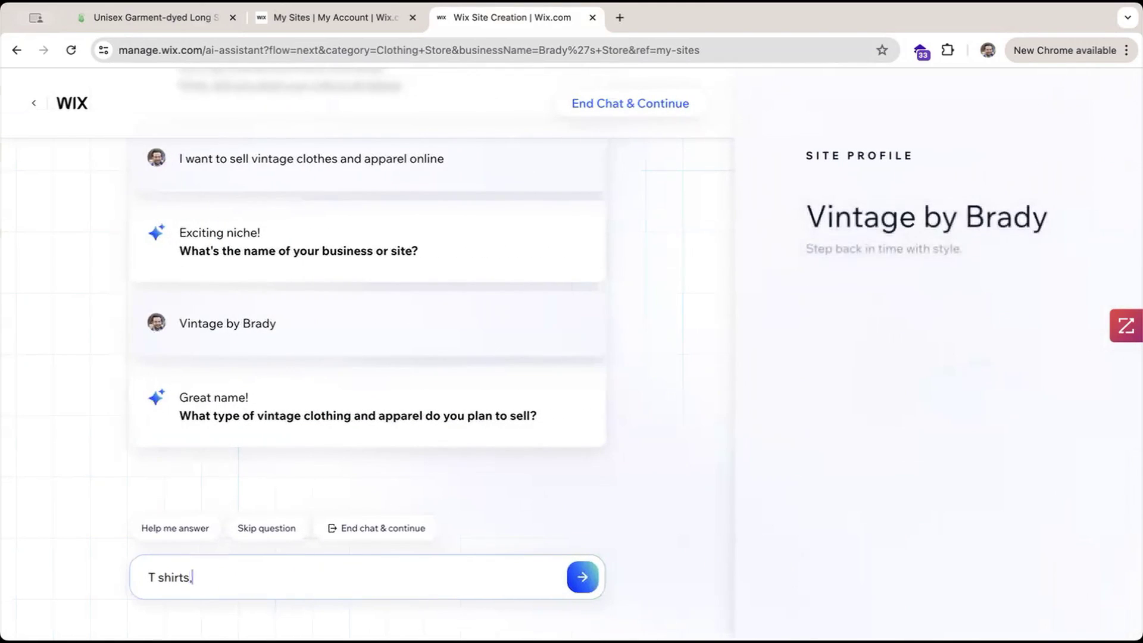
text( hoodies and other accessories)
key(Return)
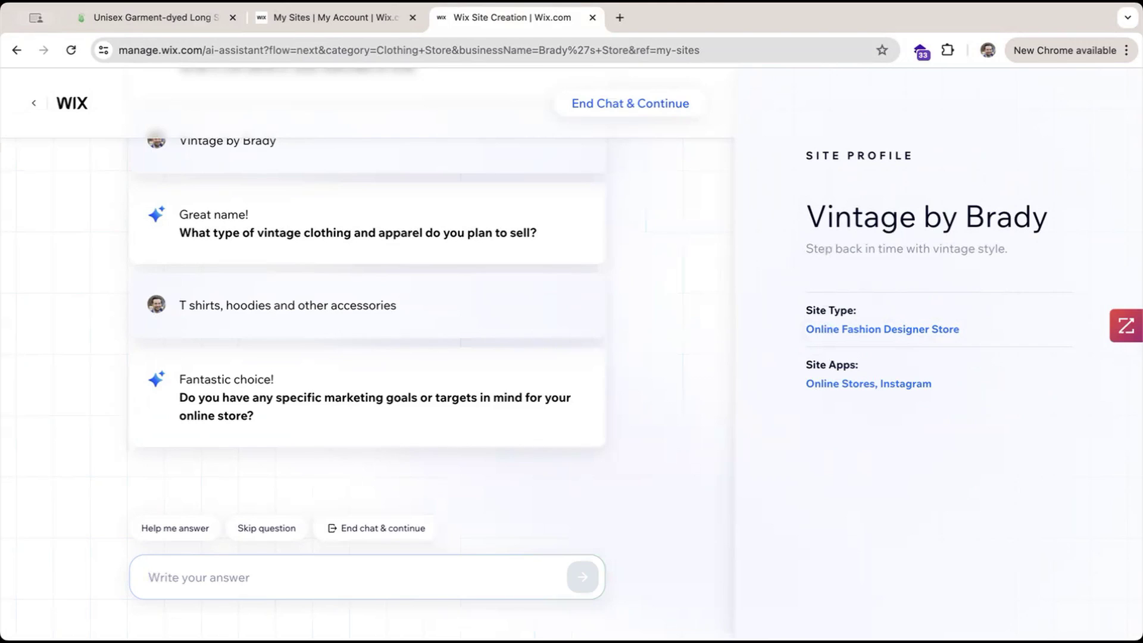
Step: Skip the marketing goals question and answer the business history question with selling on sales channels
click(266, 528)
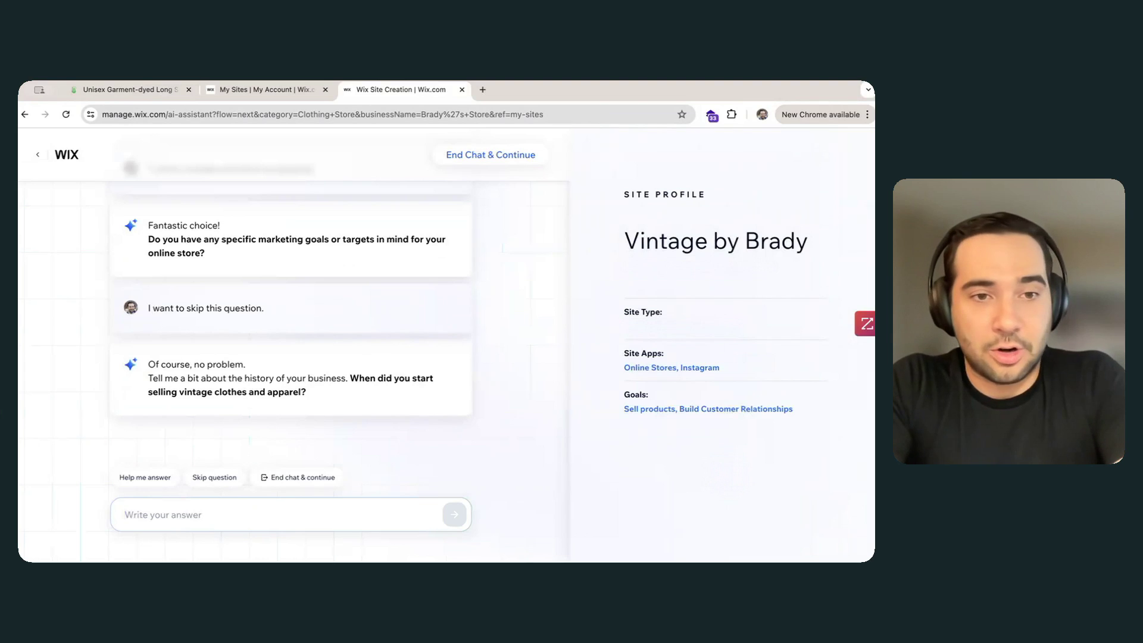
text(I)
text('m)
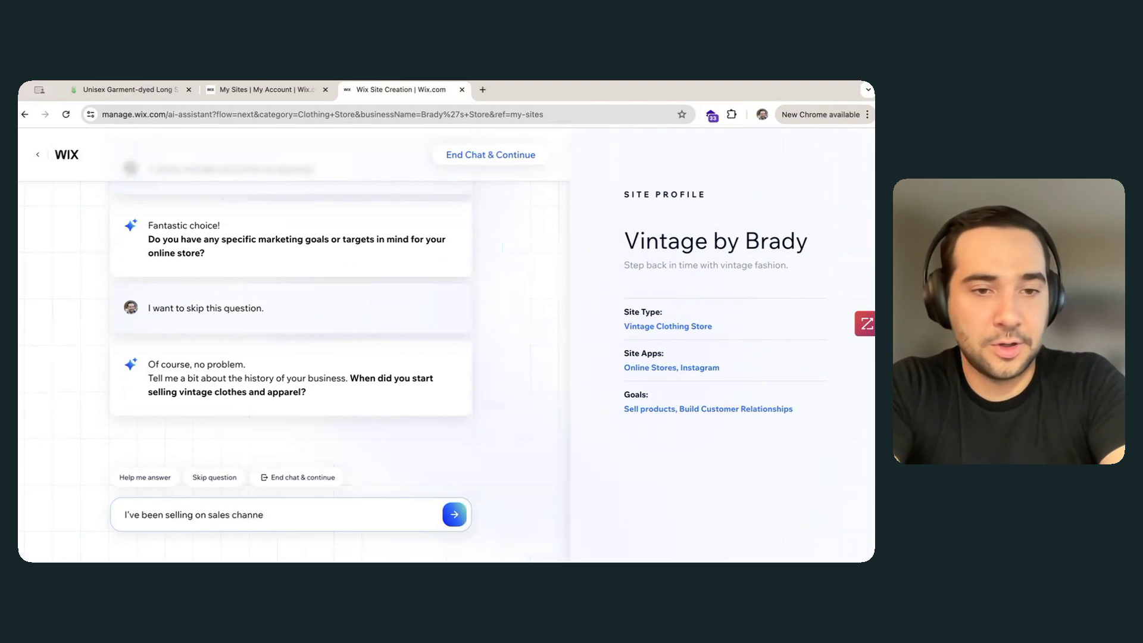
text(s)
key(Return)
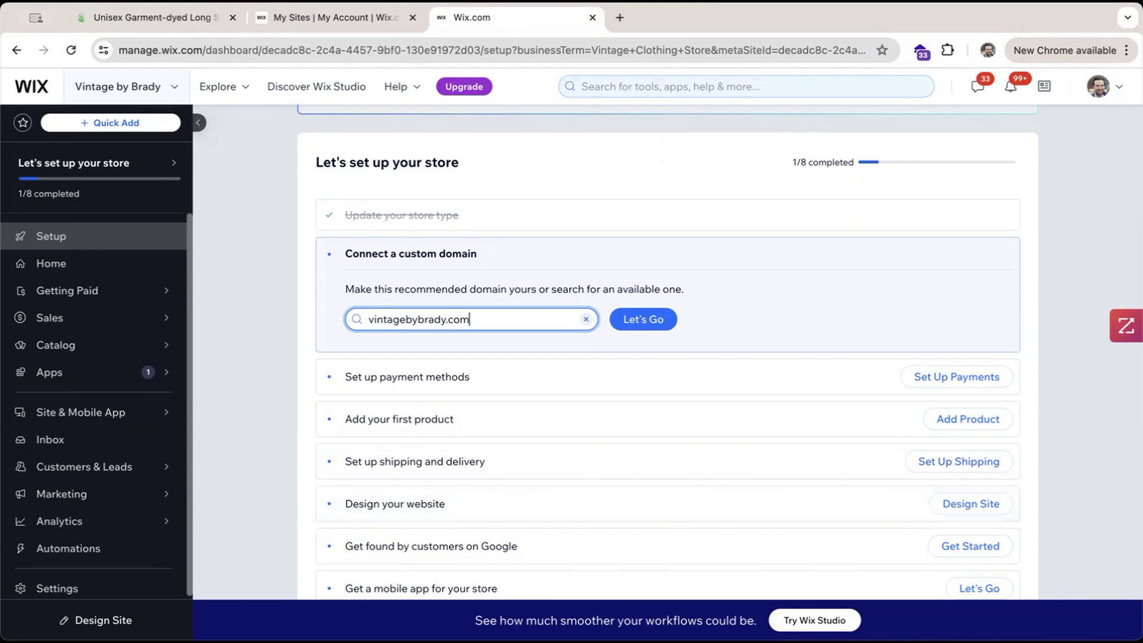
Step: In Printify, open the Vintage Record Player Long Sleeve Shirt and, from its publishing settings, connect "My new store" to Wix
scroll(720, 355, up, 3)
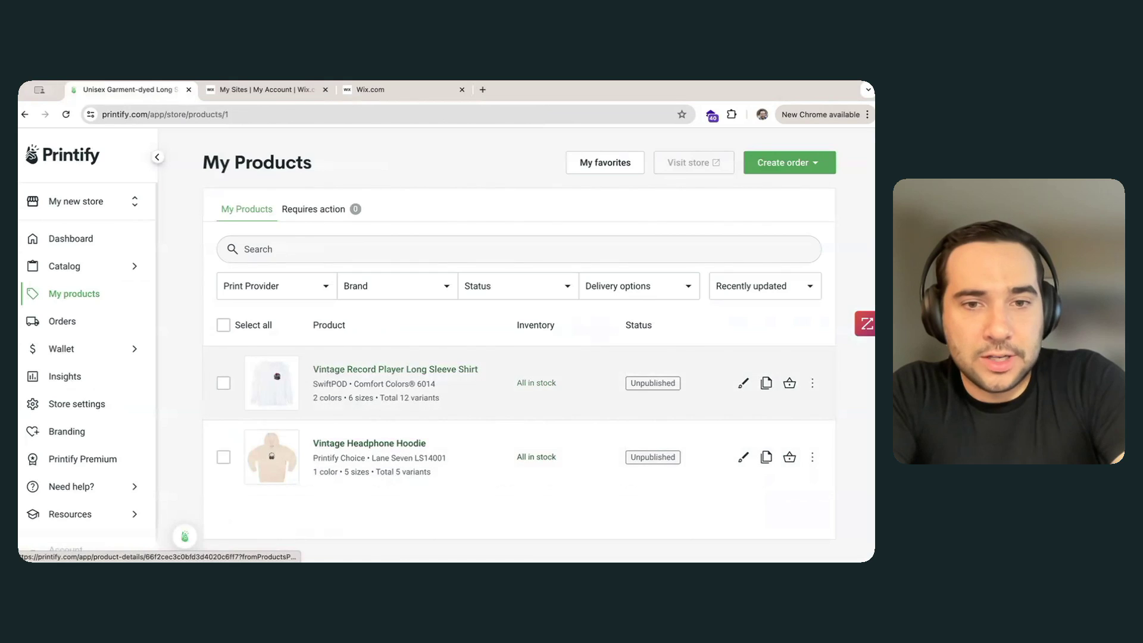
click(363, 369)
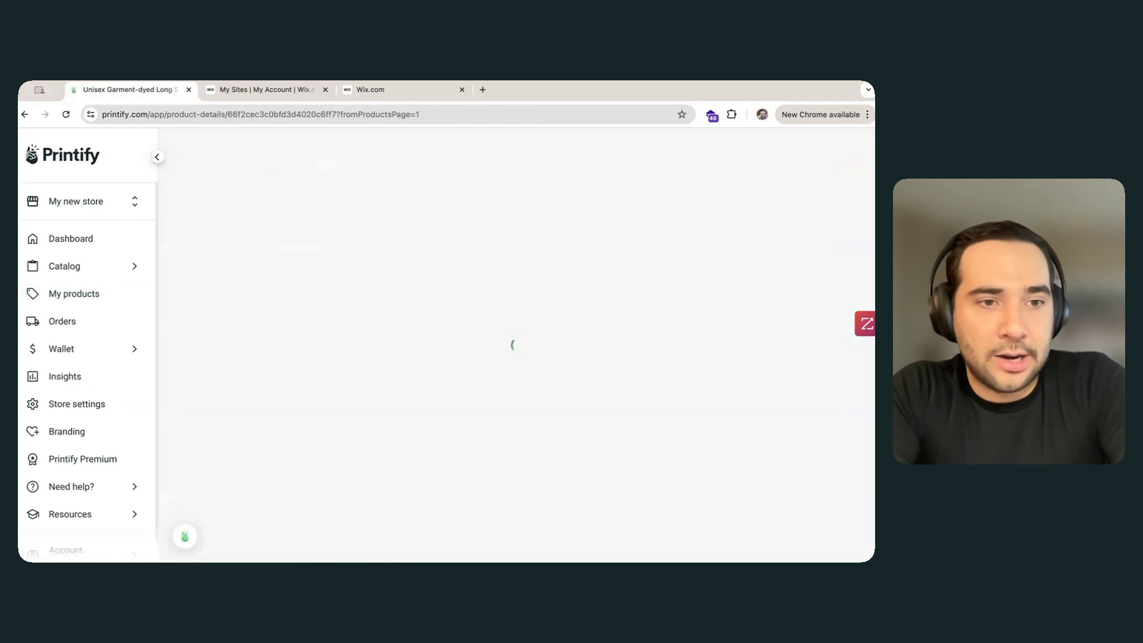
scroll(518, 345, down, 15)
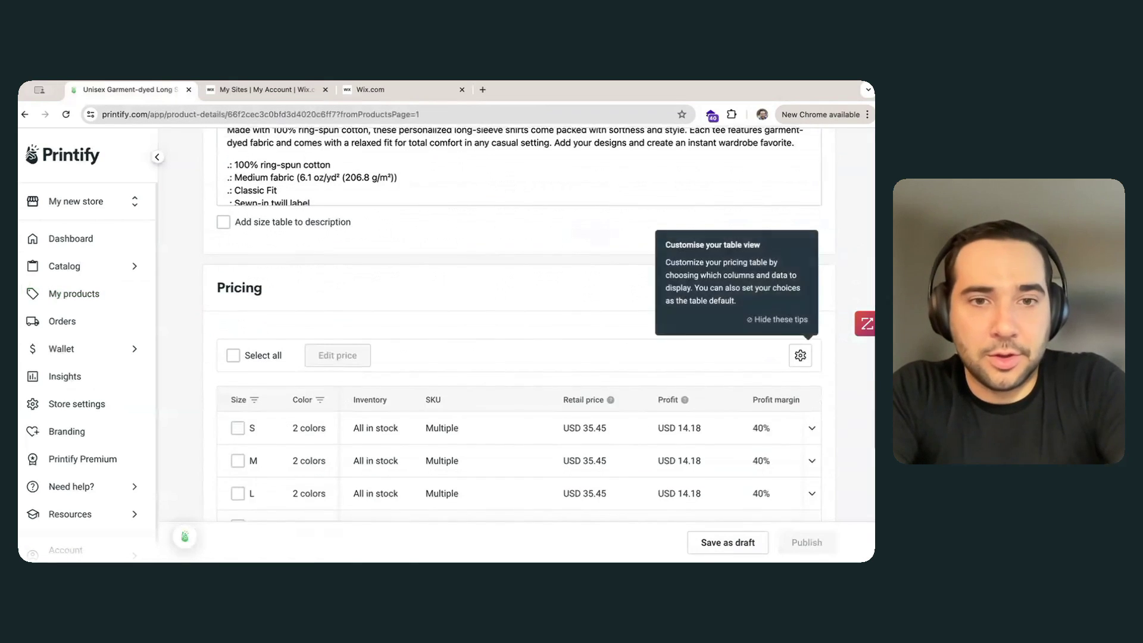
scroll(518, 324, down, 6)
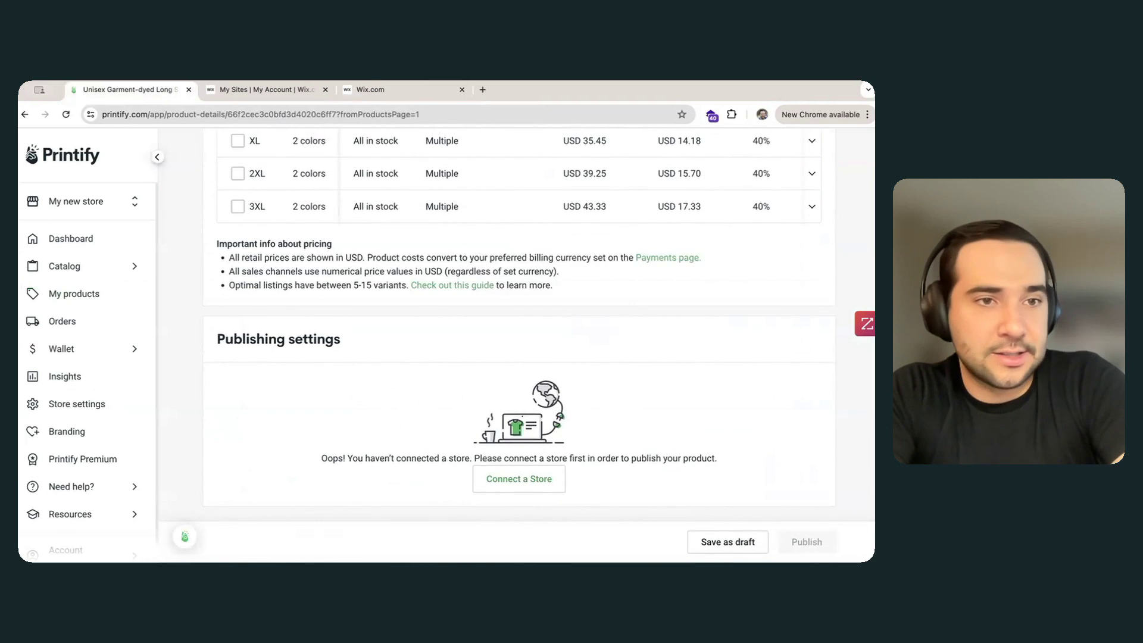
click(519, 479)
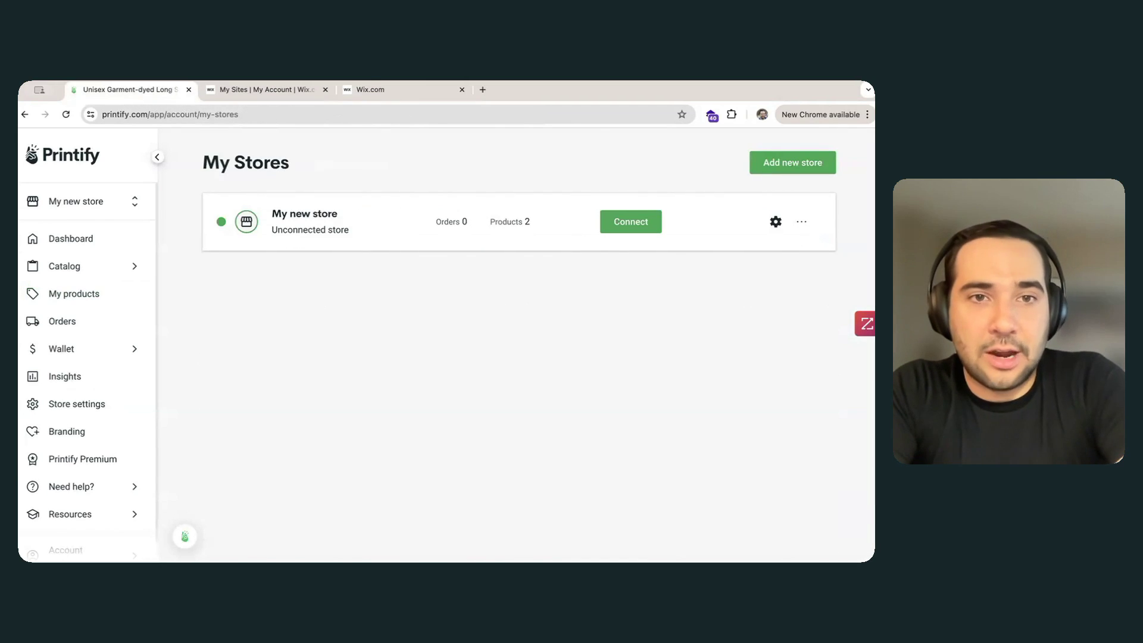
click(630, 221)
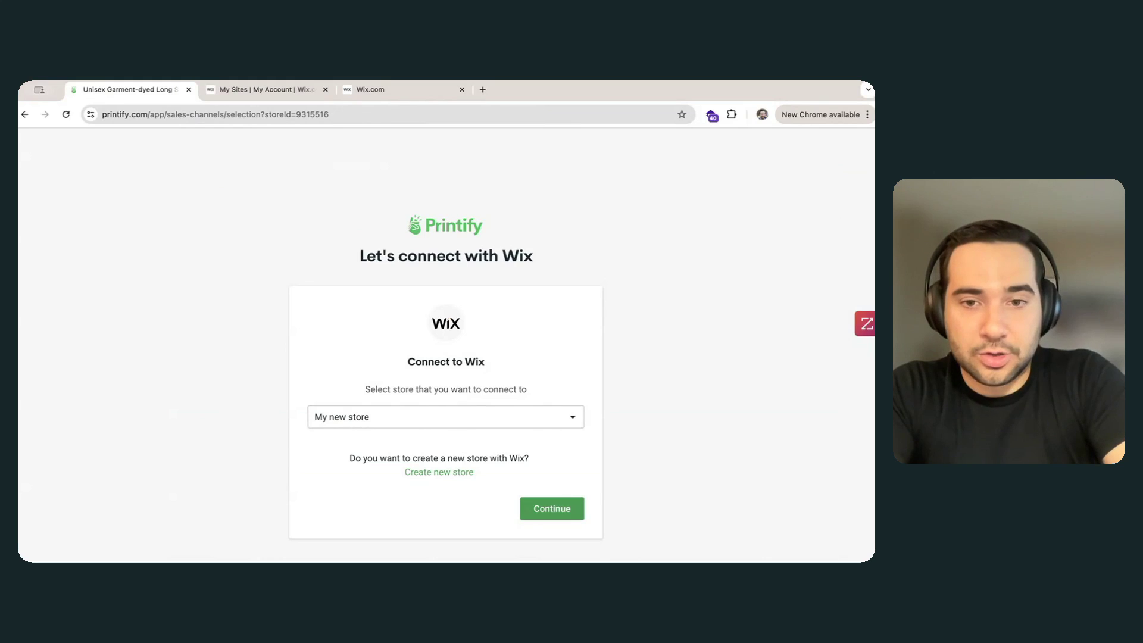
click(552, 508)
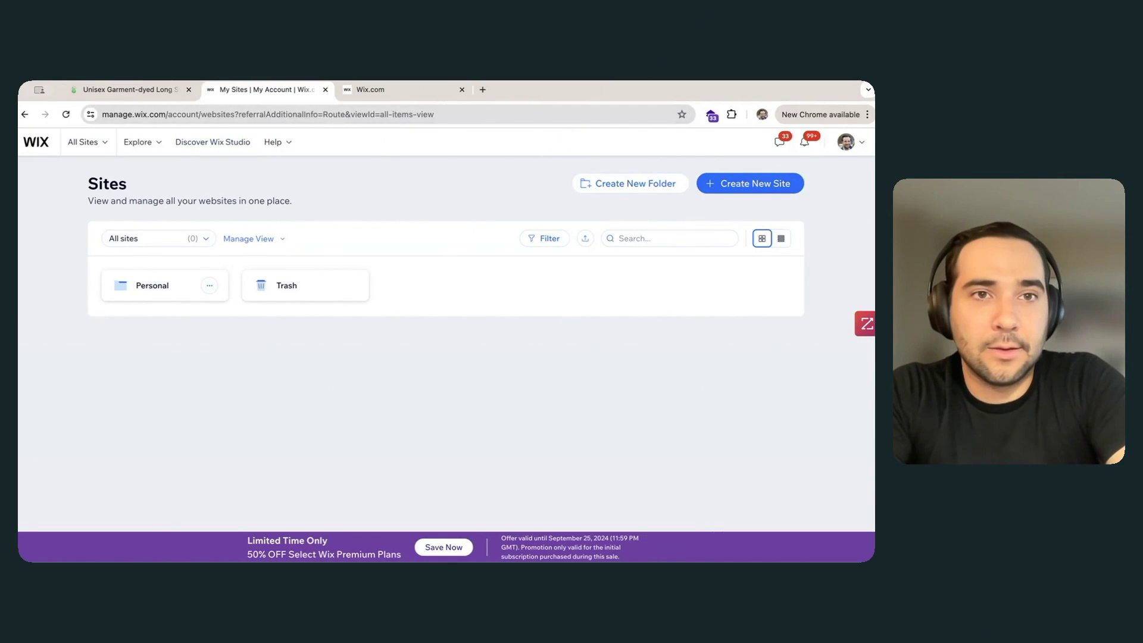
Step: Return to the Vintage by Brady dashboard in Wix, generate a site design with AI and continue with that design
key(ctrl+Tab)
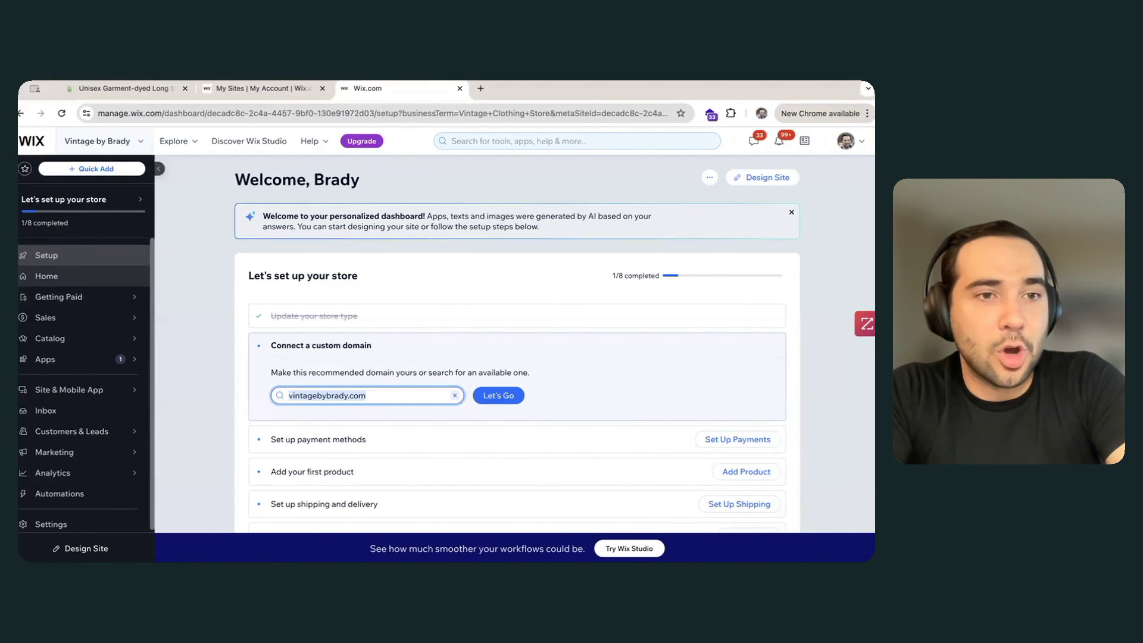
mouse_move(47, 318)
mouse_move(53, 338)
mouse_move(192, 323)
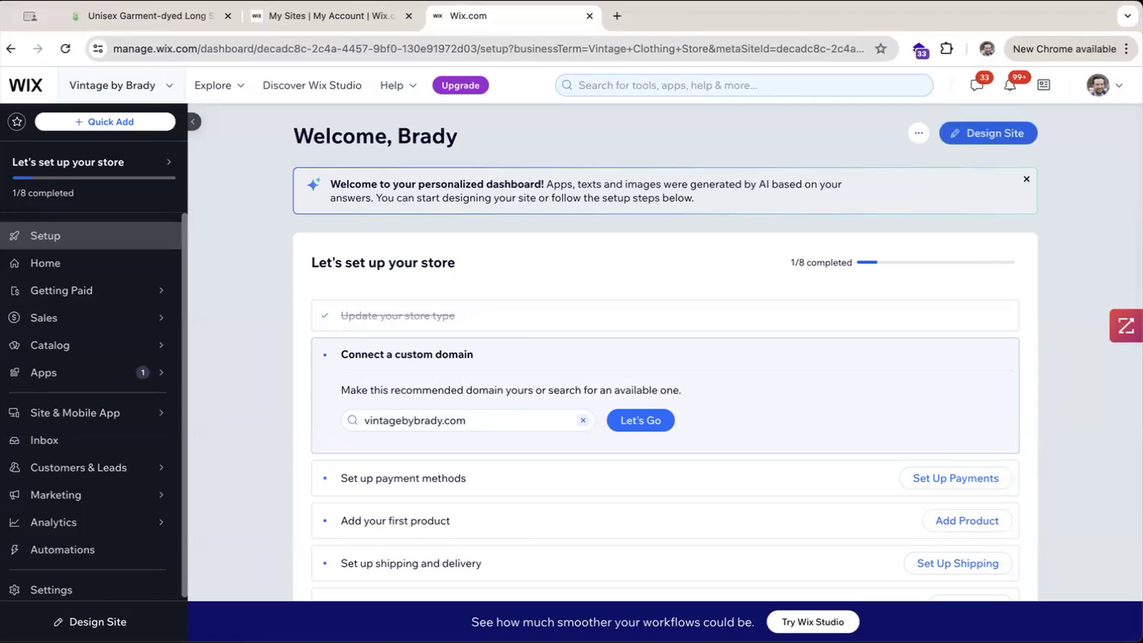
click(989, 133)
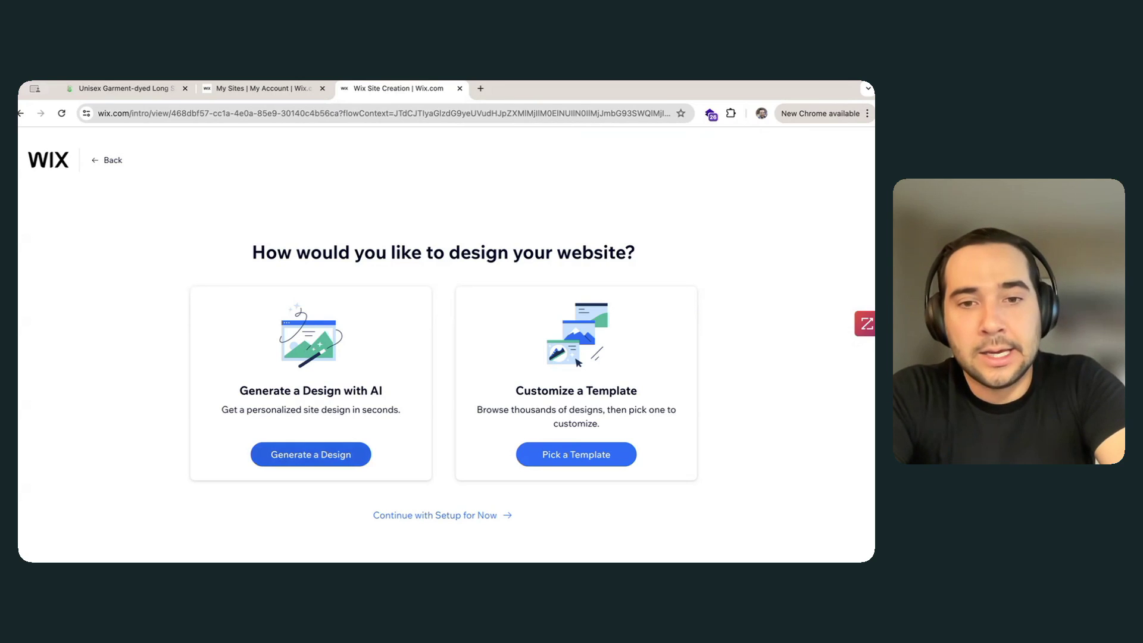
click(310, 454)
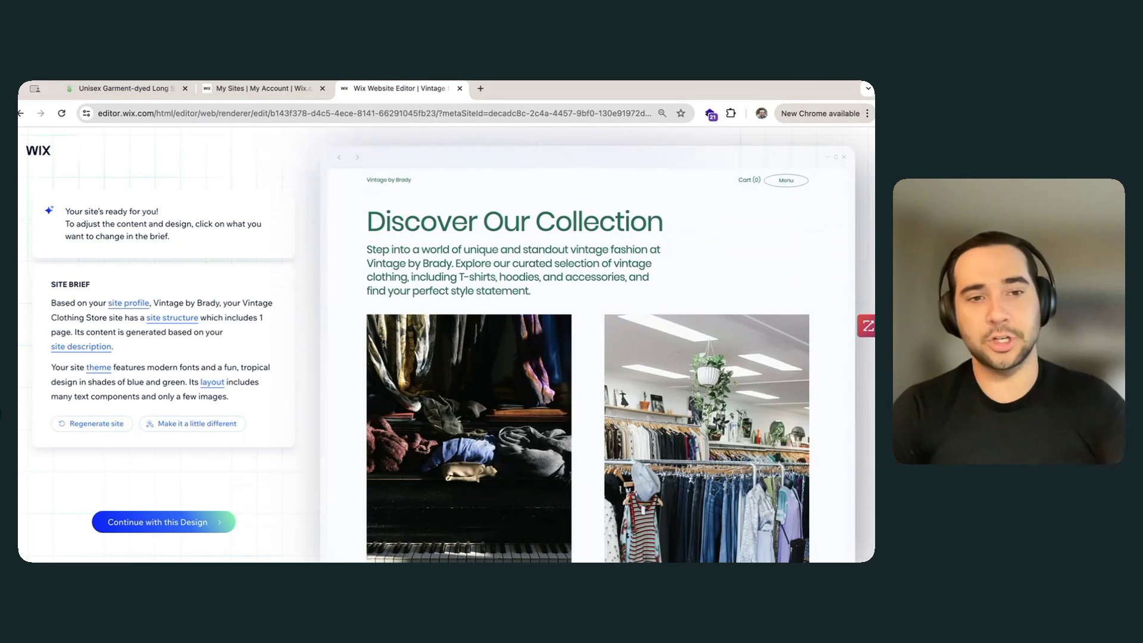
click(158, 522)
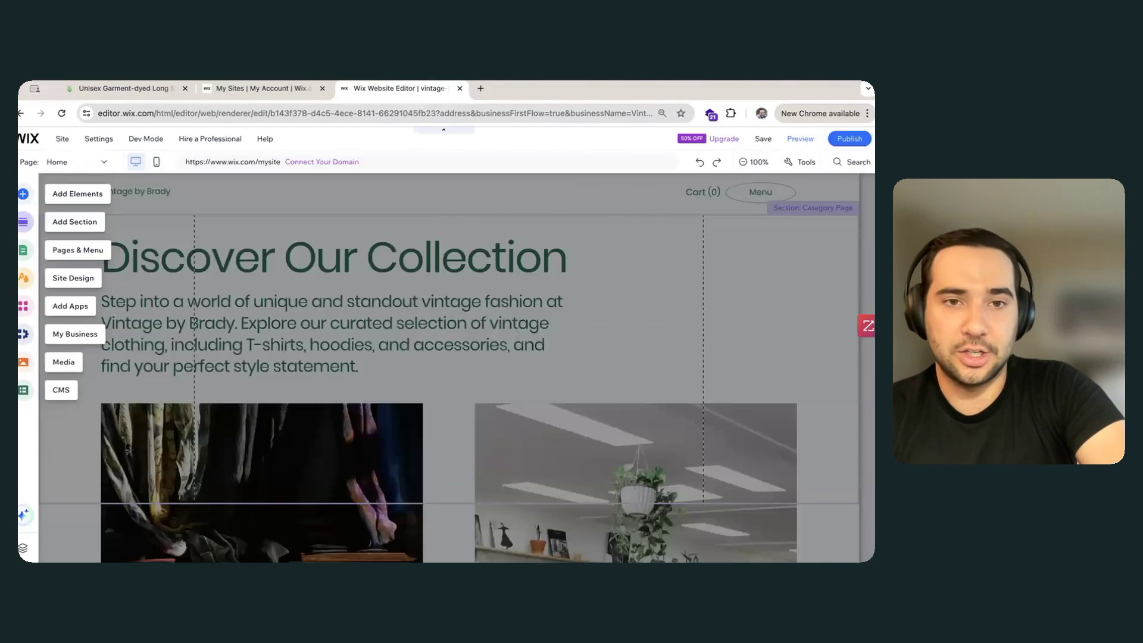
Step: Add "Hello" to the end of the paragraph under the "Discover Our Collection" heading
scroll(447, 370, down, 3)
scroll(447, 369, down, 2)
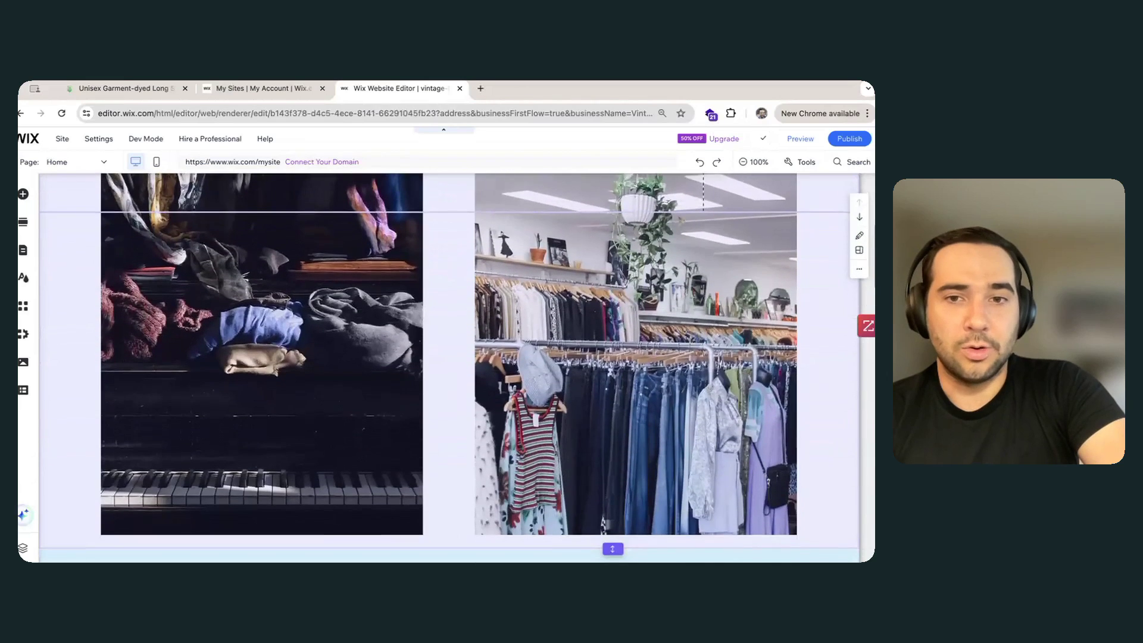
scroll(447, 369, up, 4)
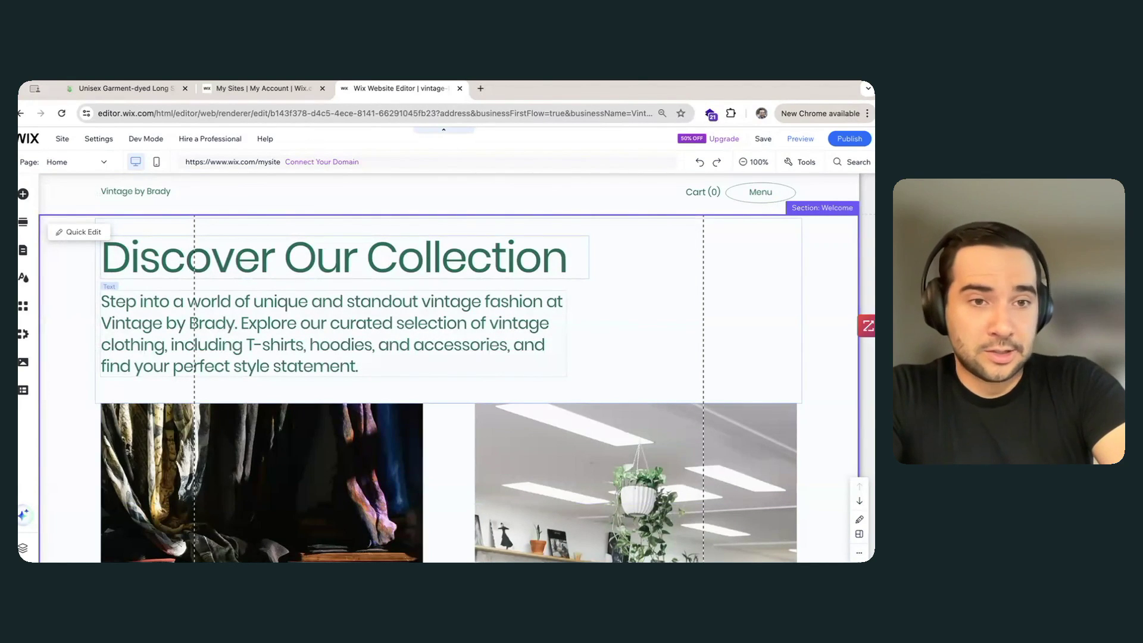
double_click(310, 322)
click(310, 323)
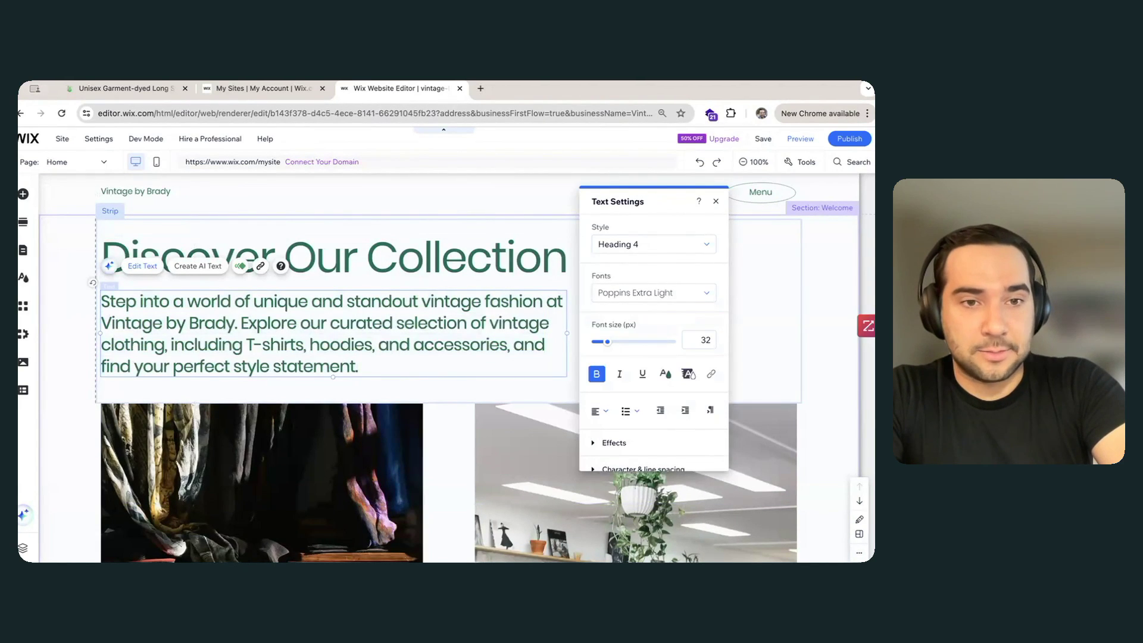
drag(241, 322, 288, 323)
click(359, 366)
text(Hello)
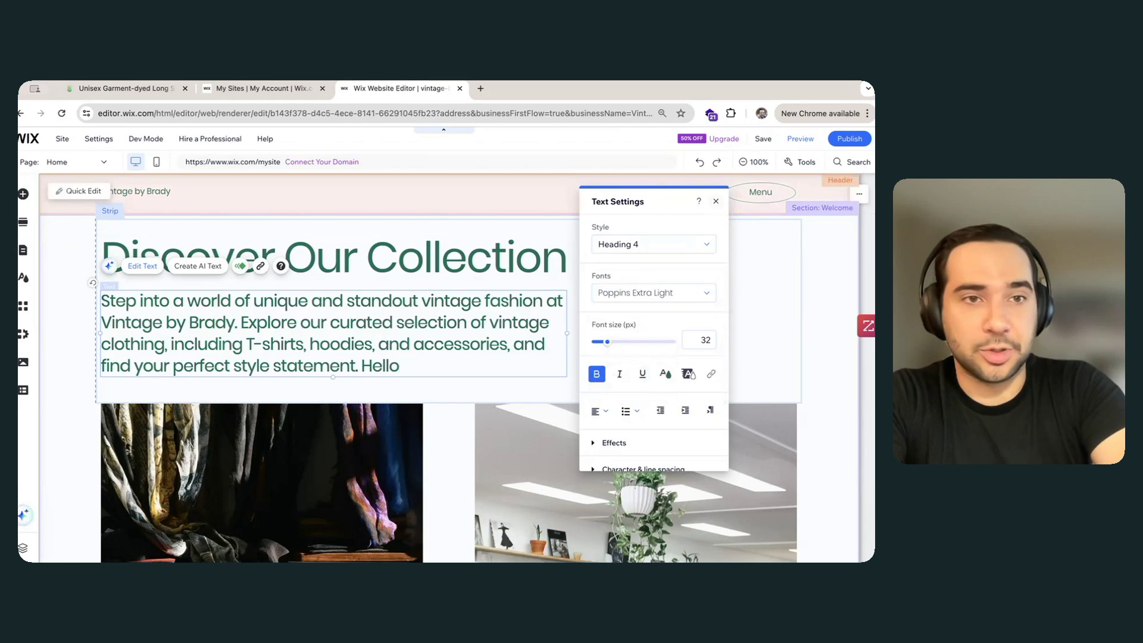
key(Escape)
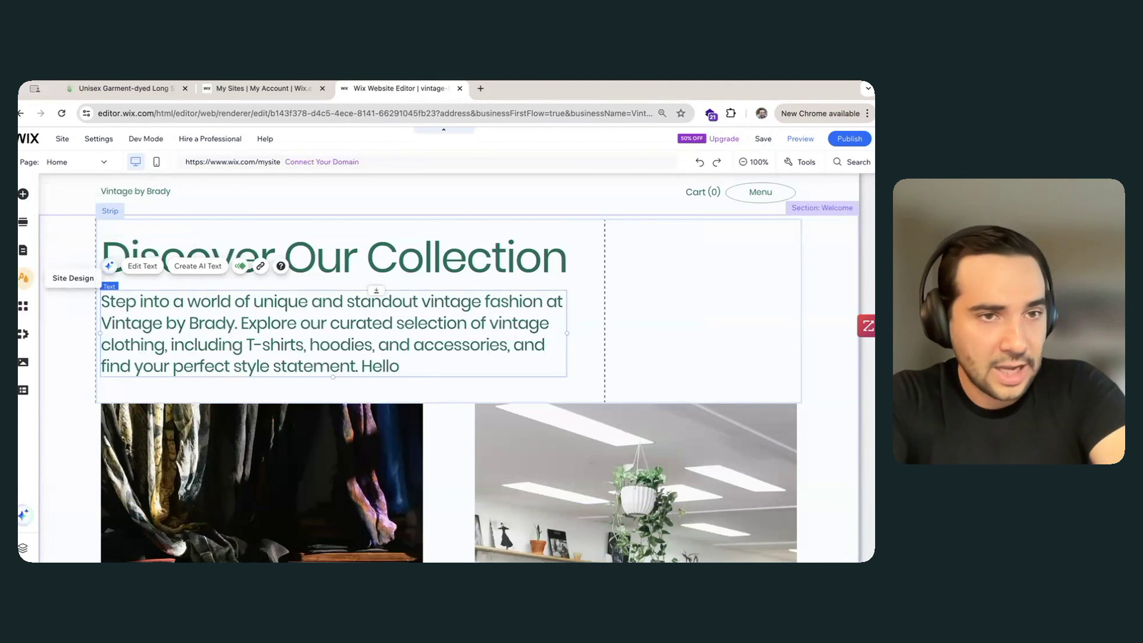
Step: Change the site theme to the featured Dynamic theme
click(24, 278)
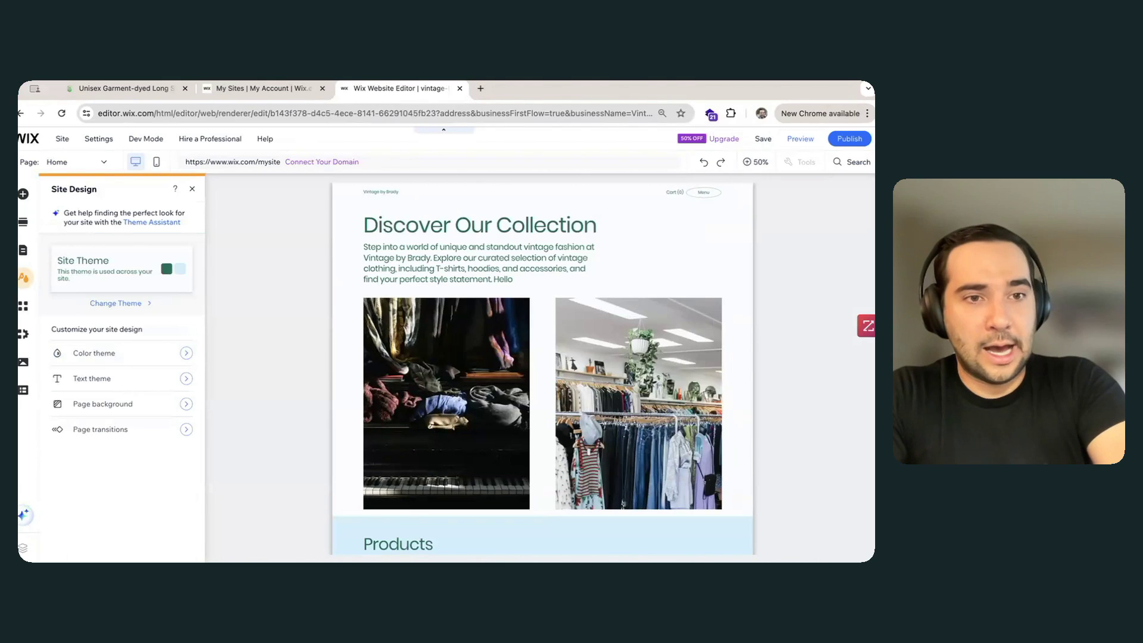
click(115, 303)
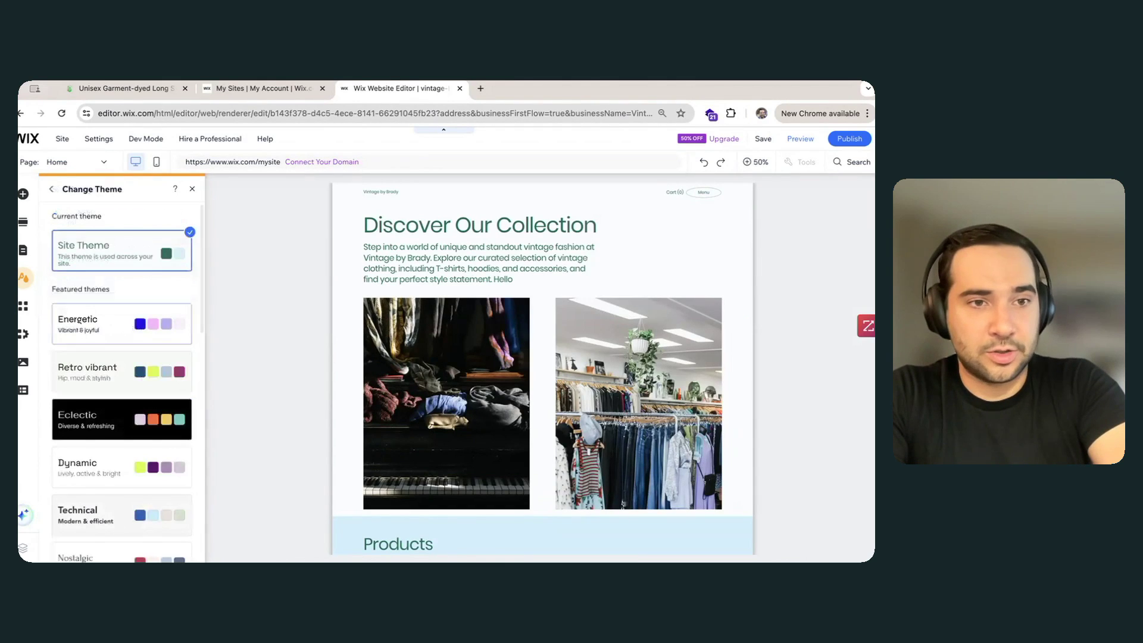
scroll(122, 388, down, 3)
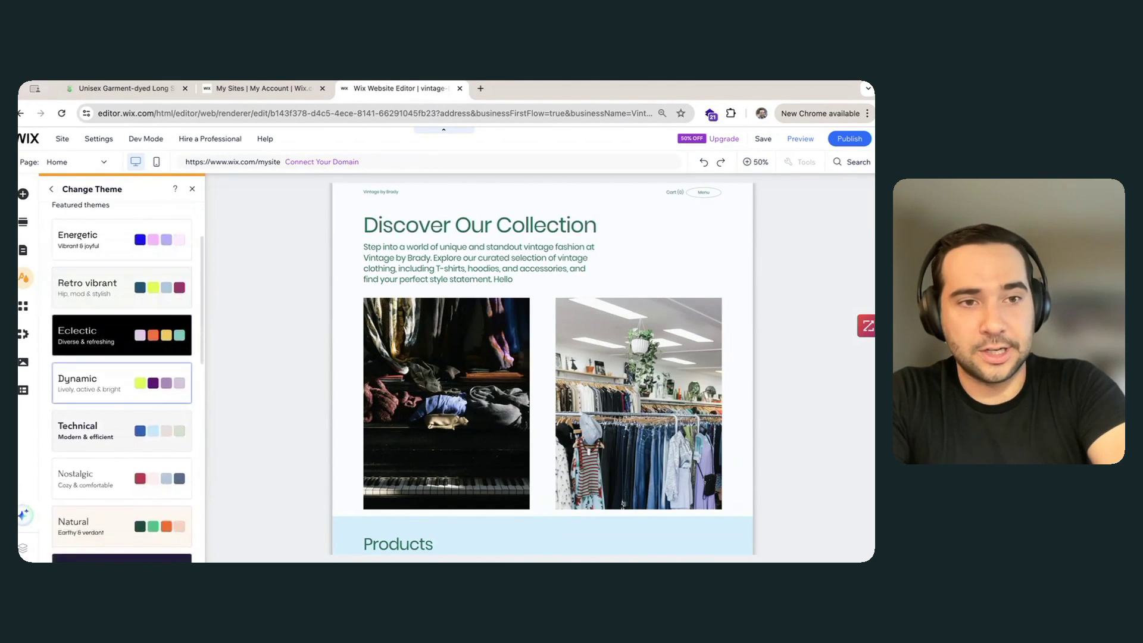
scroll(122, 387, up, 2)
click(122, 442)
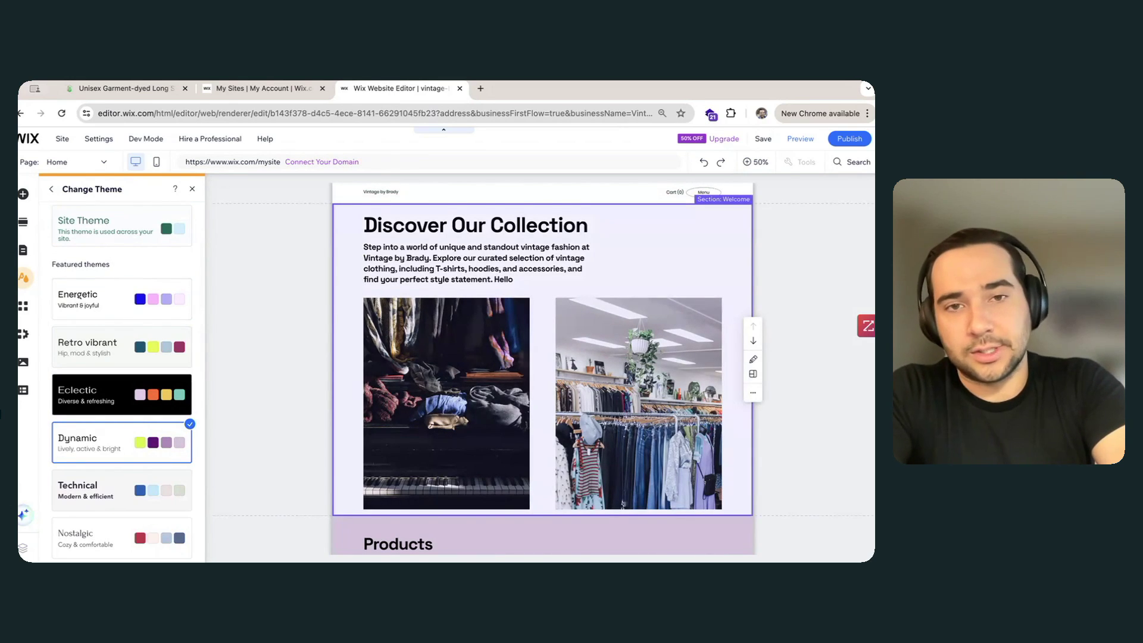
Step: Try the featured Retro vibrant theme on the site, followed by the Savvy theme
scroll(542, 366, down, 5)
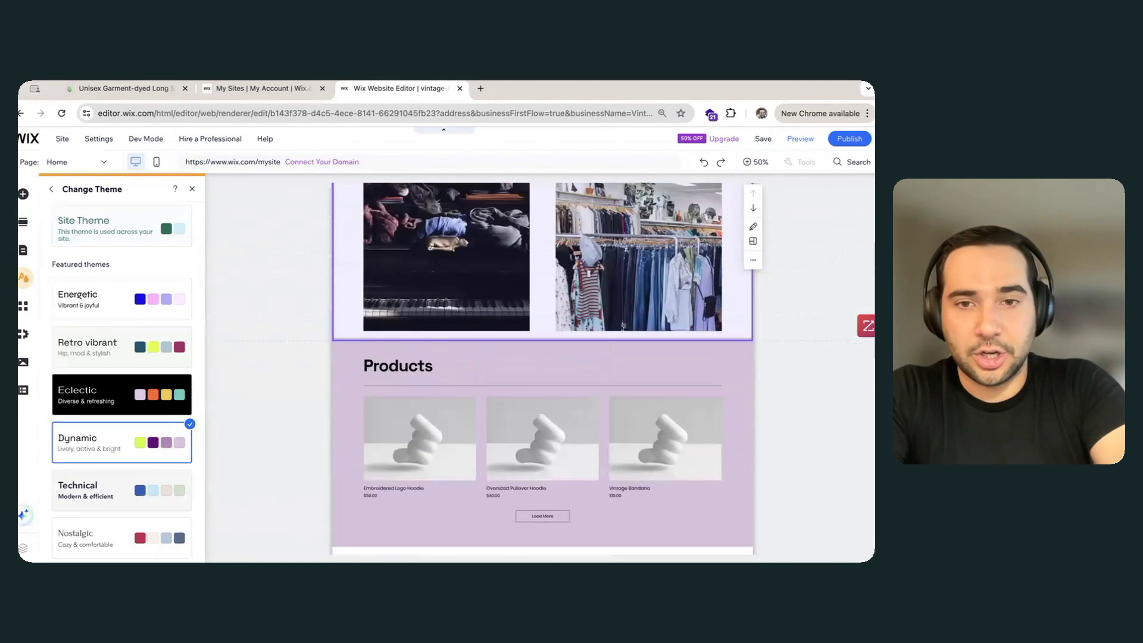
scroll(542, 369, up, 5)
click(122, 346)
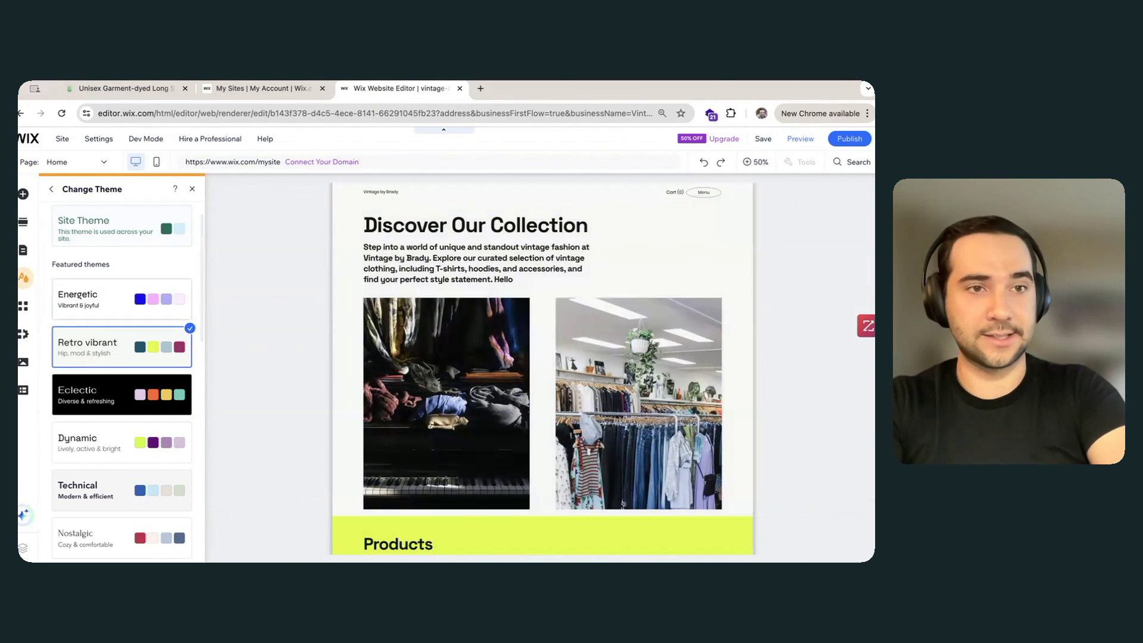
scroll(122, 381, down, 5)
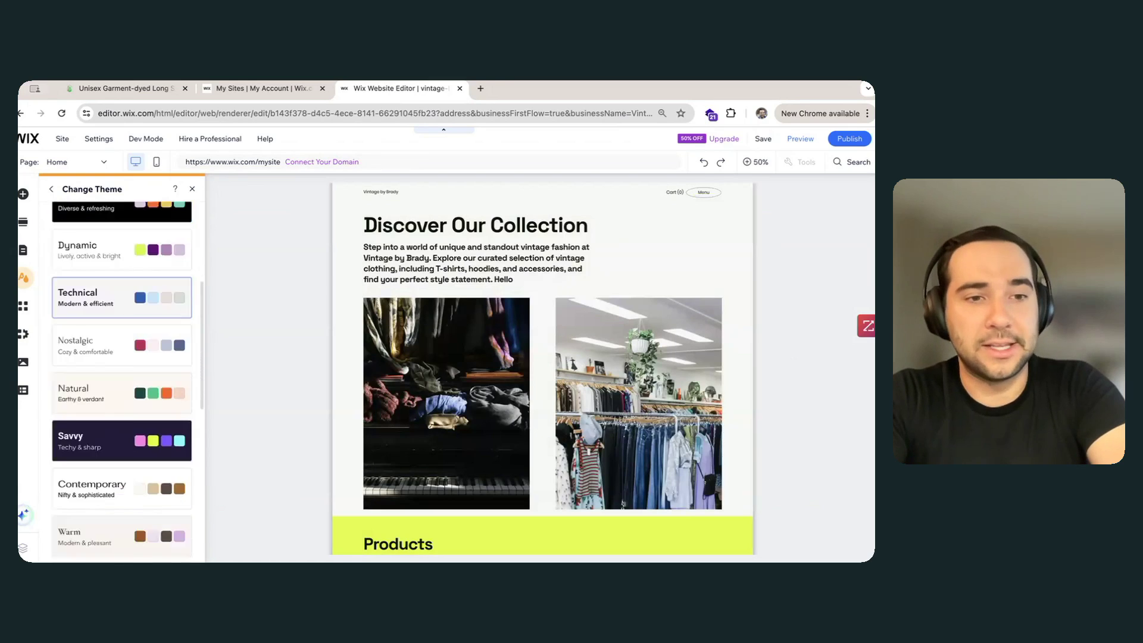
click(121, 369)
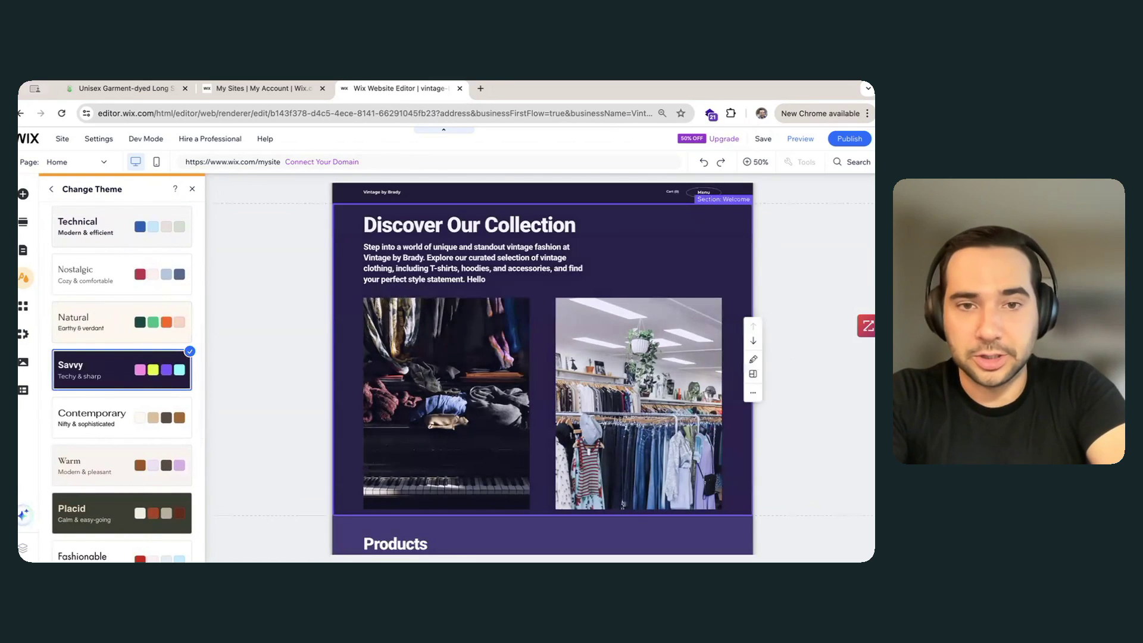
scroll(122, 381, down, 8)
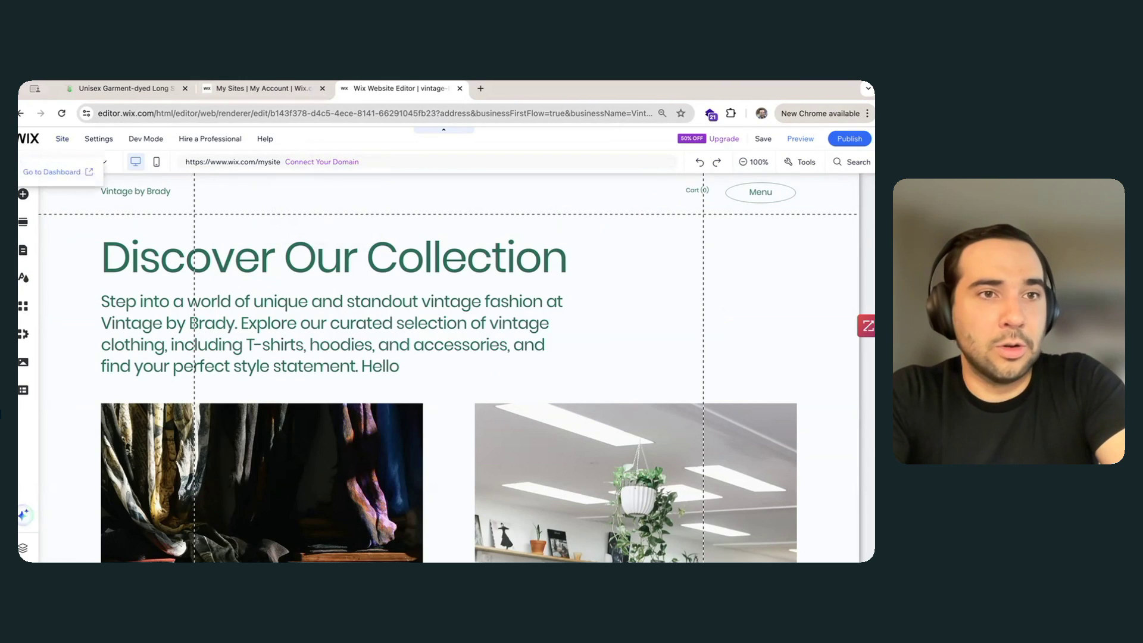
Step: Go to the site's dashboard and open the Products page of the store catalog
click(52, 172)
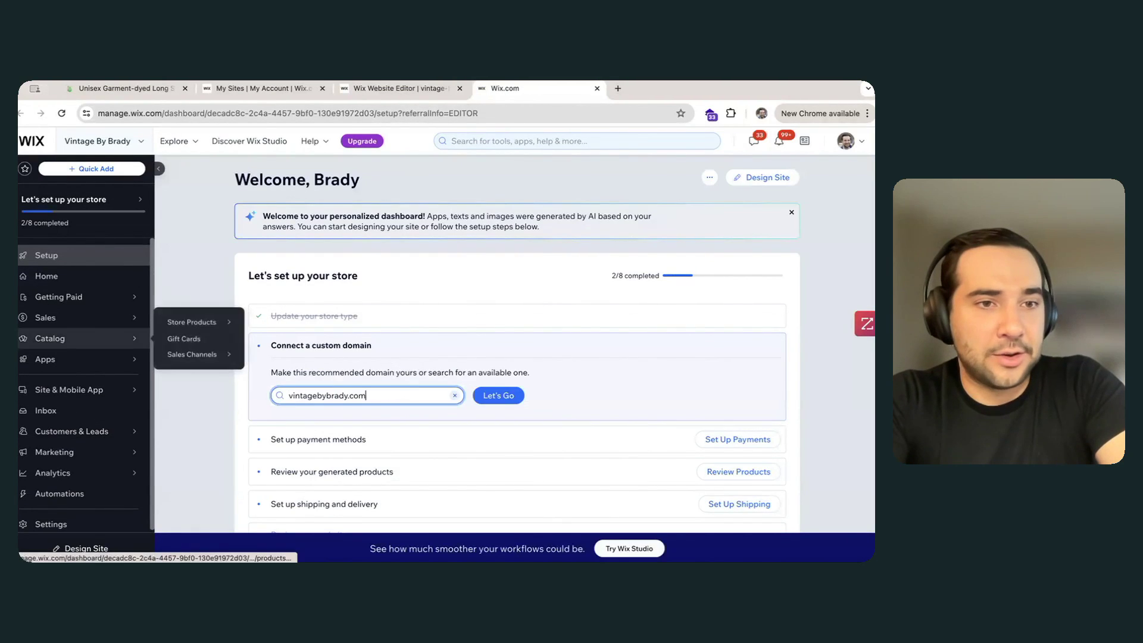
mouse_move(192, 322)
click(277, 290)
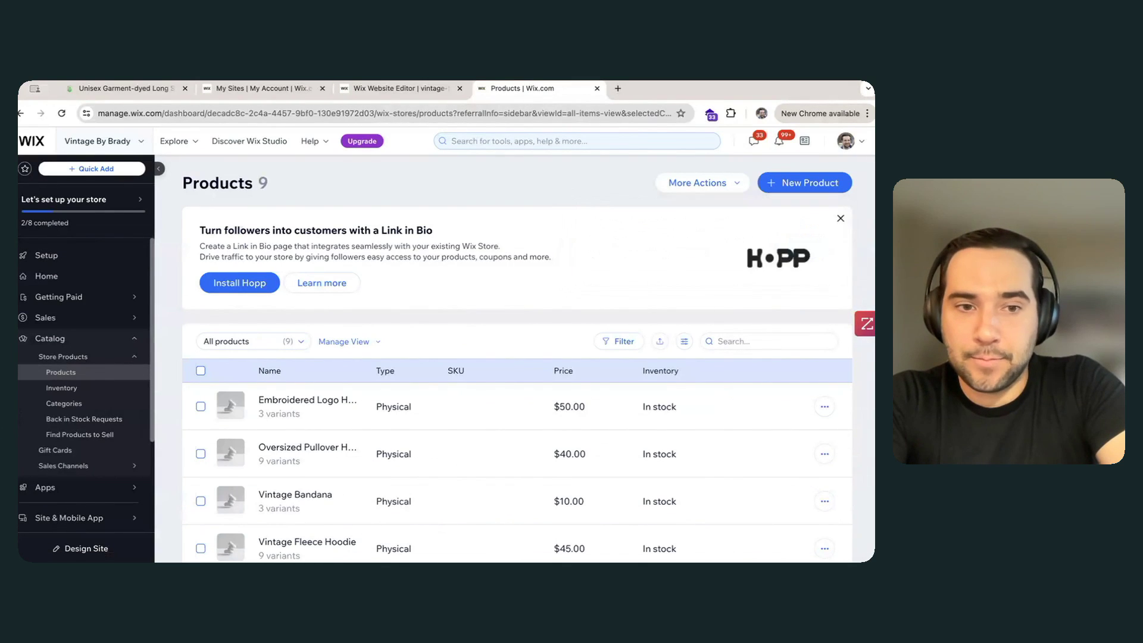
Step: Examine the generated products in the list and the additional actions for the Embroidered Logo Hoodie
scroll(286, 470, down, 1)
scroll(517, 384, down, 4)
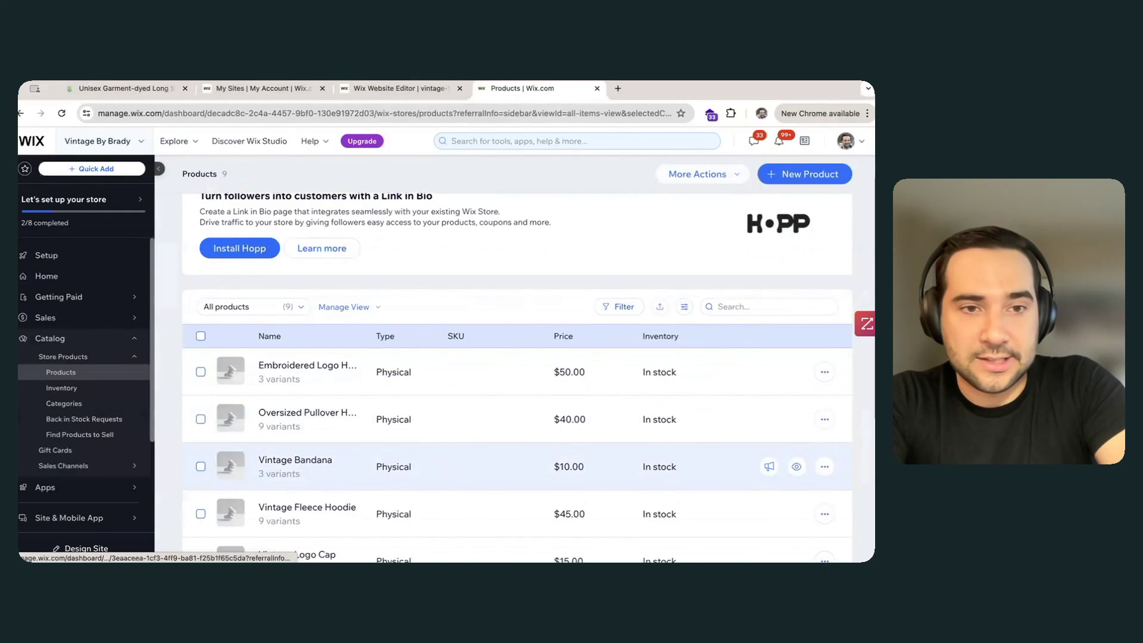
scroll(517, 407, down, 1)
scroll(516, 465, up, 5)
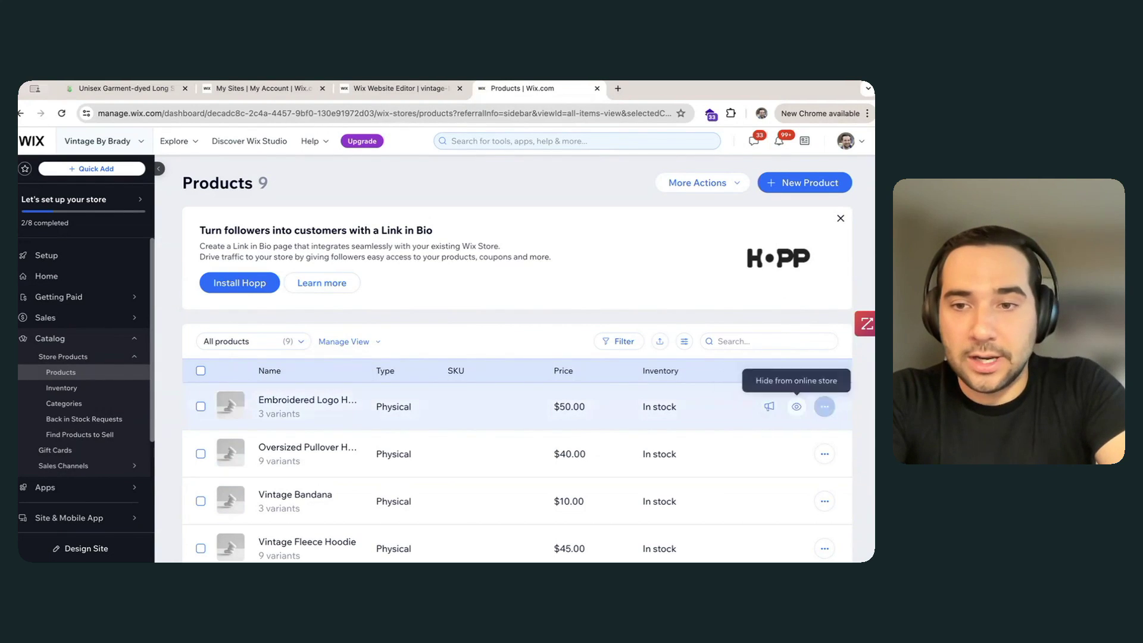
click(825, 407)
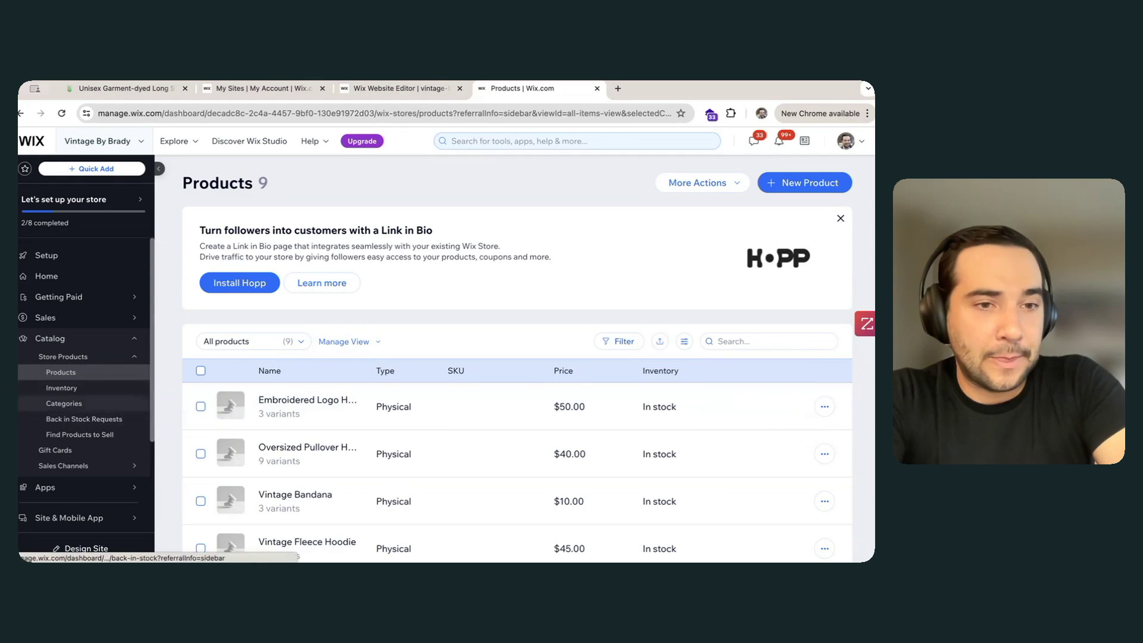
scroll(517, 417, down, 1)
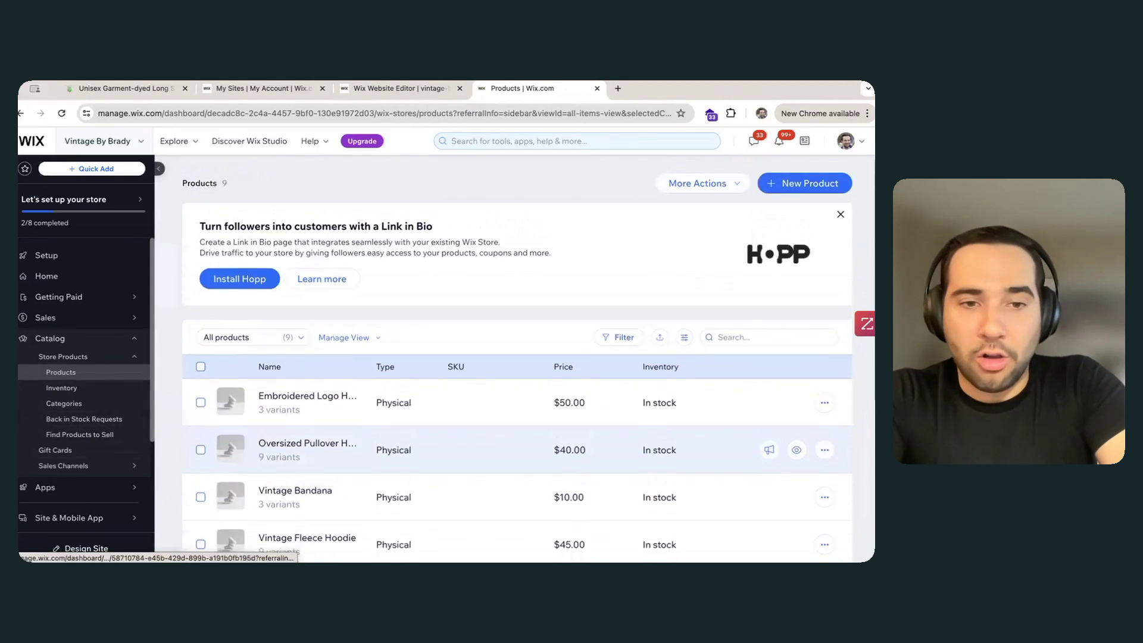
scroll(517, 417, up, 1)
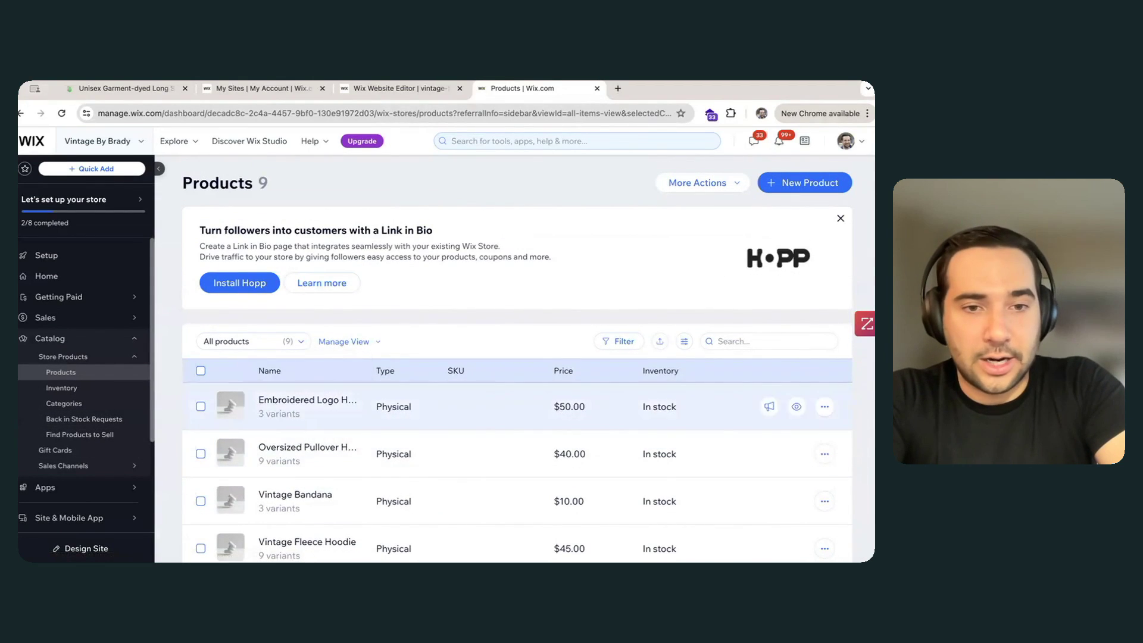
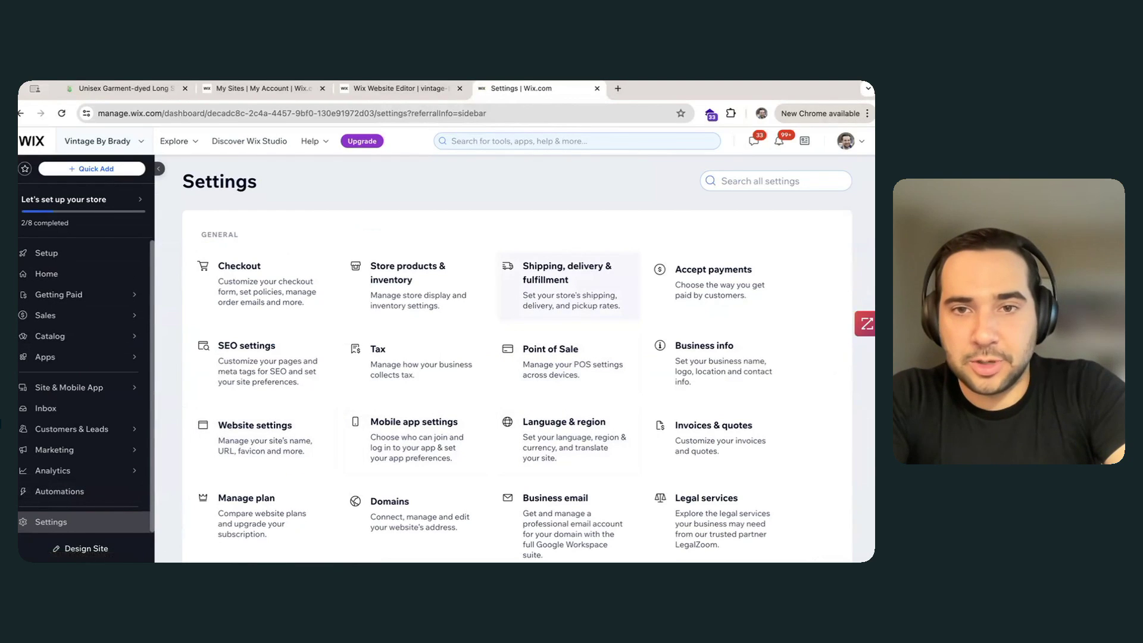
Step: Open the Domestic region in the shipping, delivery and fulfillment settings and review the available shipping calculation methods
click(568, 286)
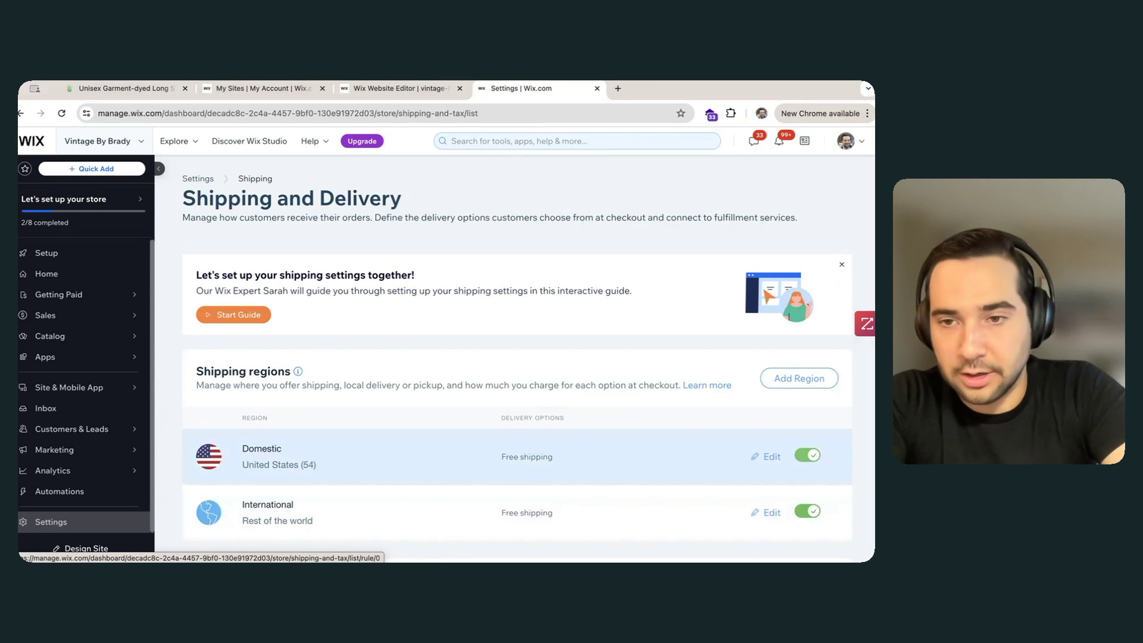
click(369, 457)
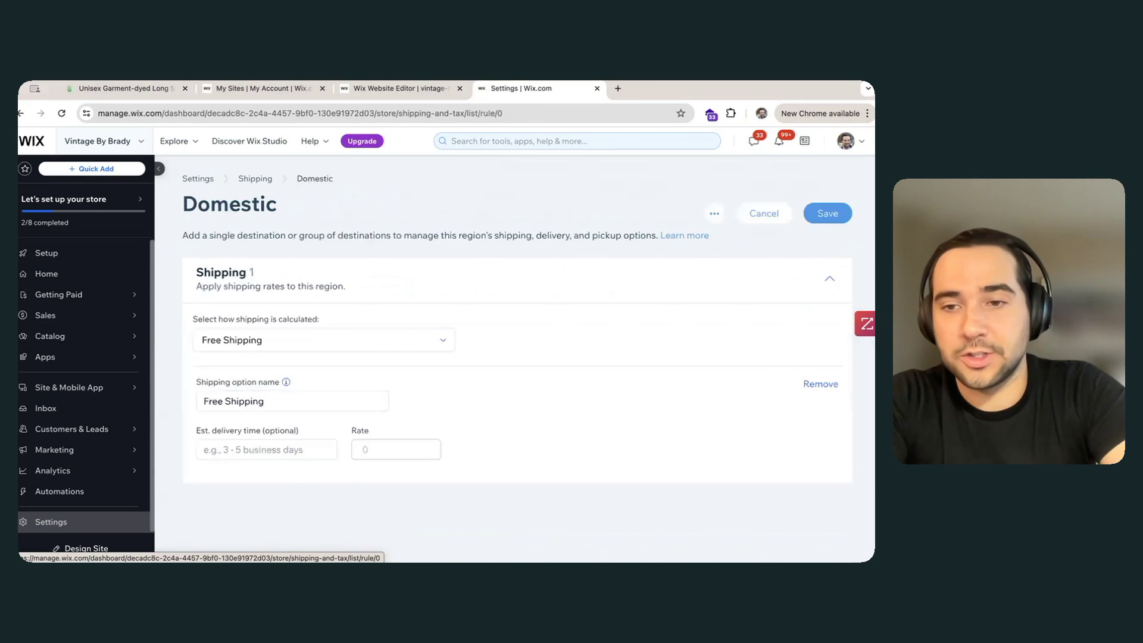
scroll(517, 409, down, 3)
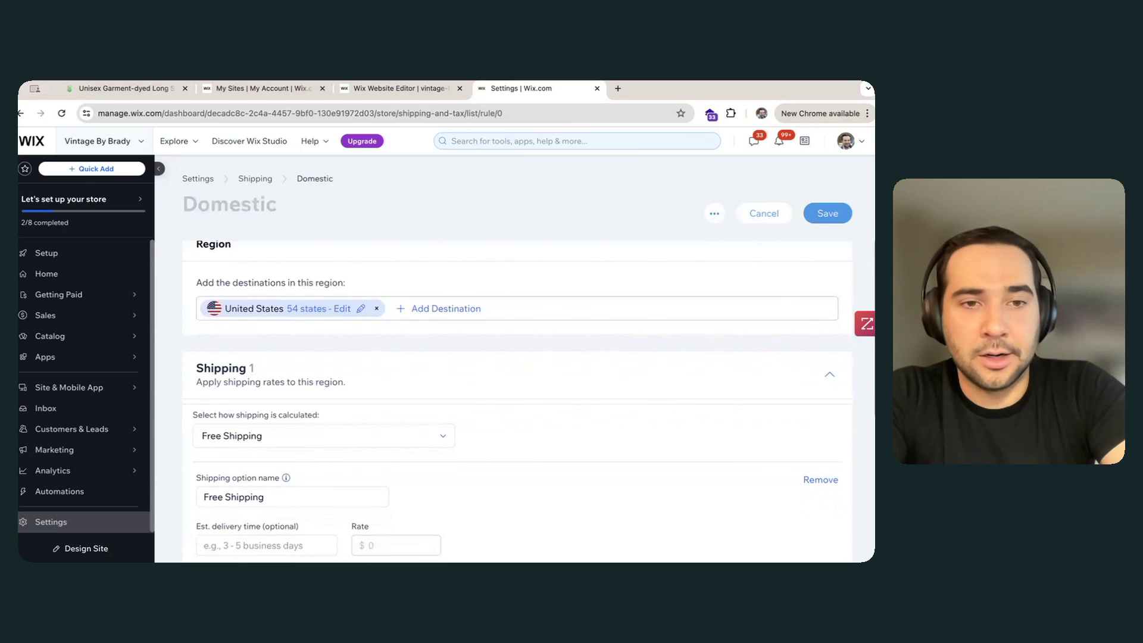
scroll(517, 409, down, 4)
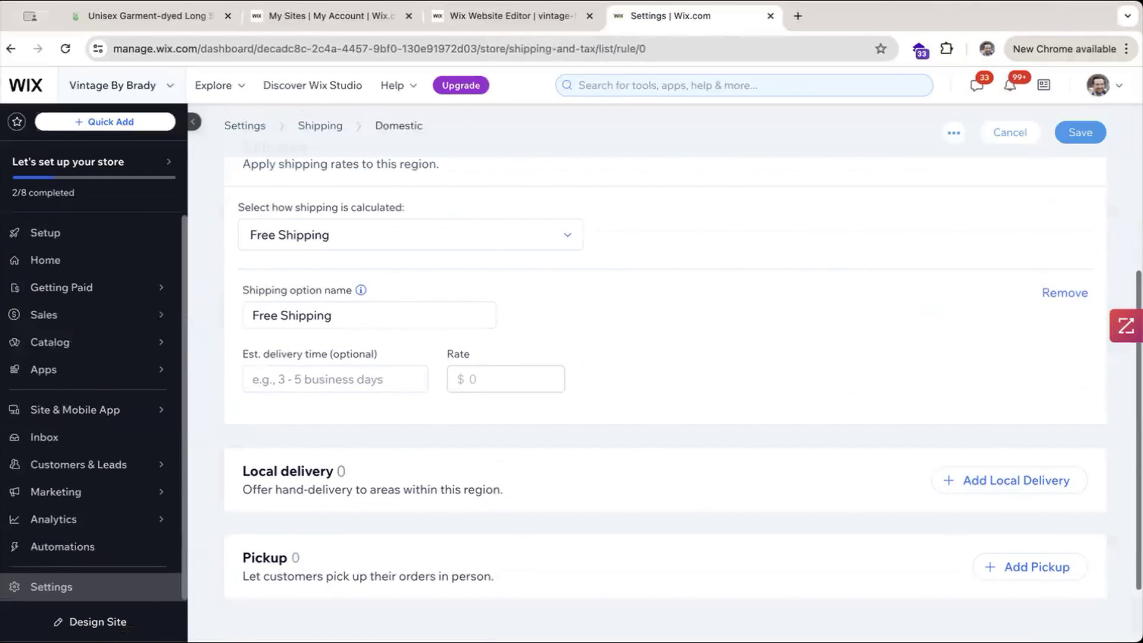
scroll(416, 397, up, 3)
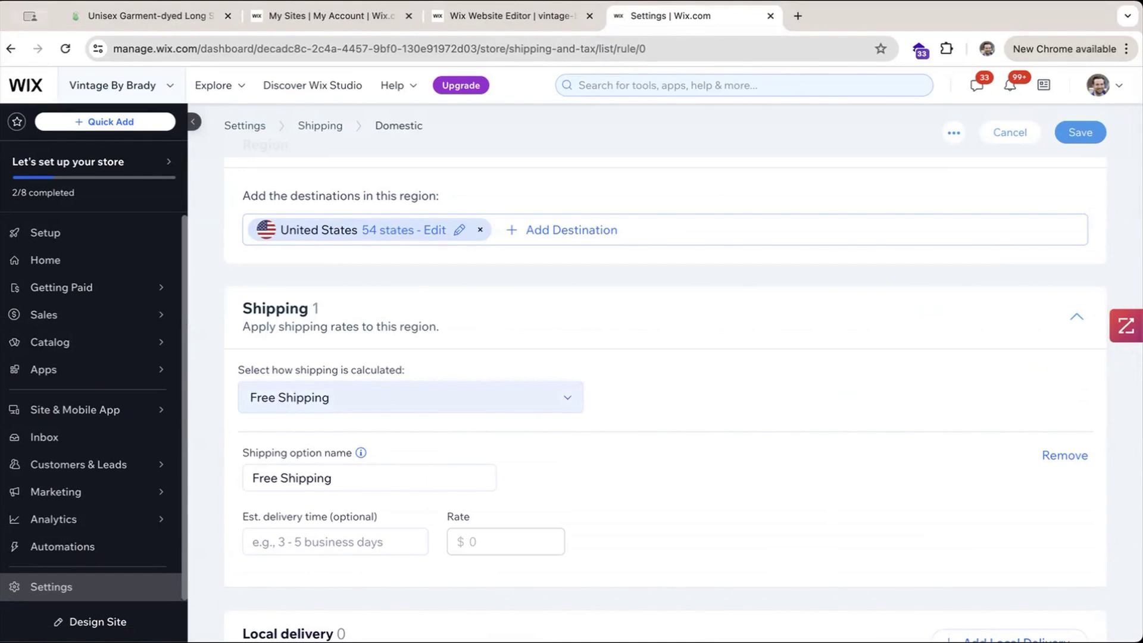
click(411, 397)
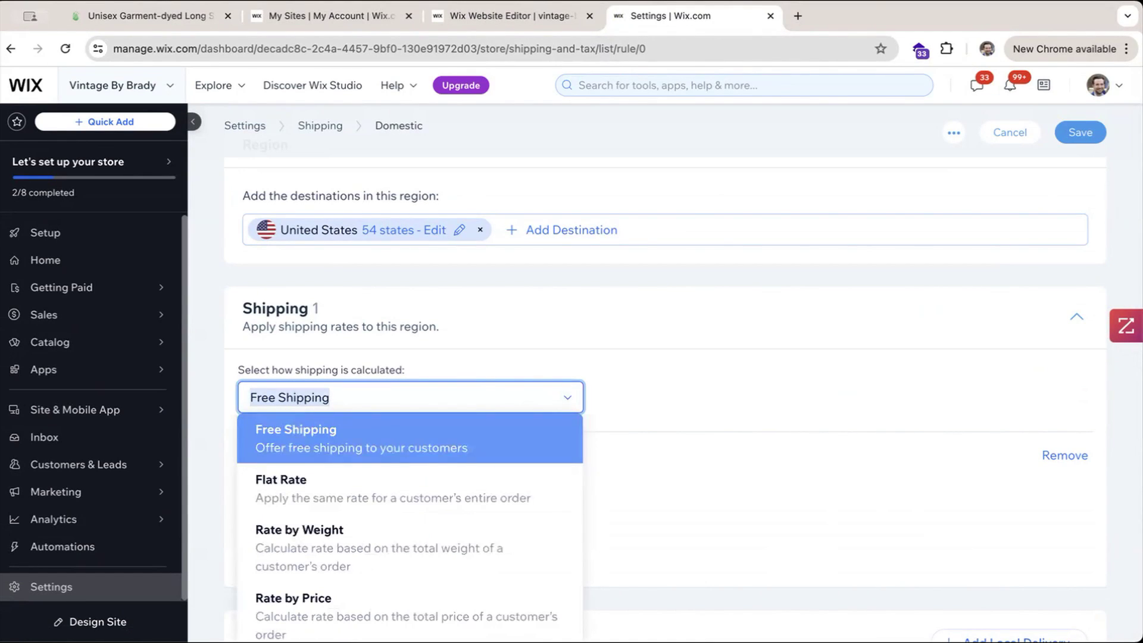
scroll(411, 309, down, 5)
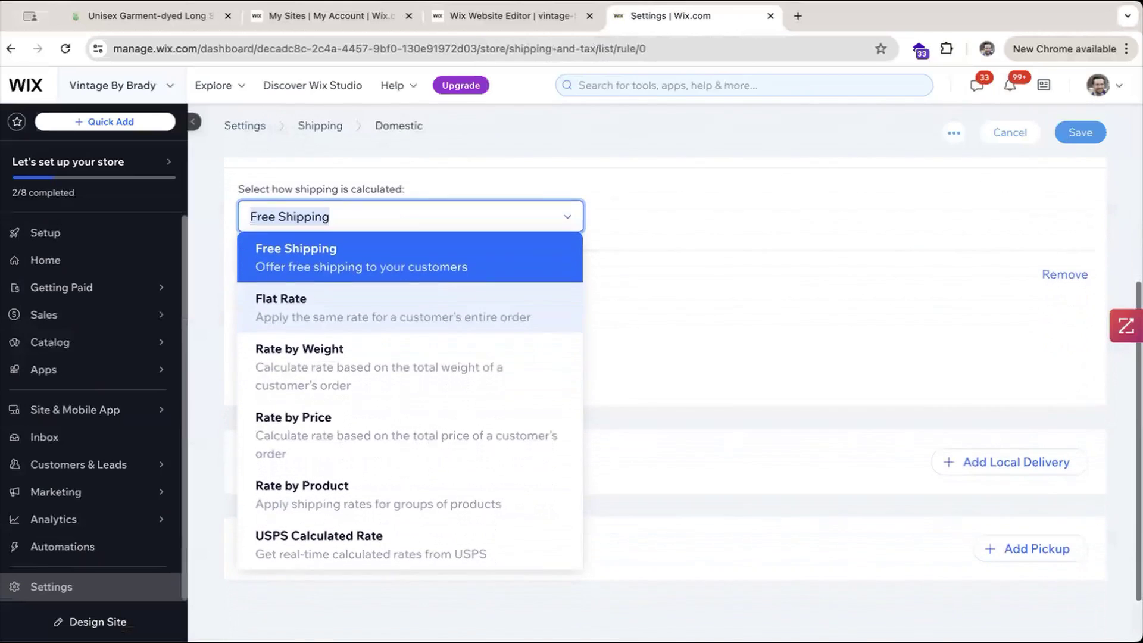